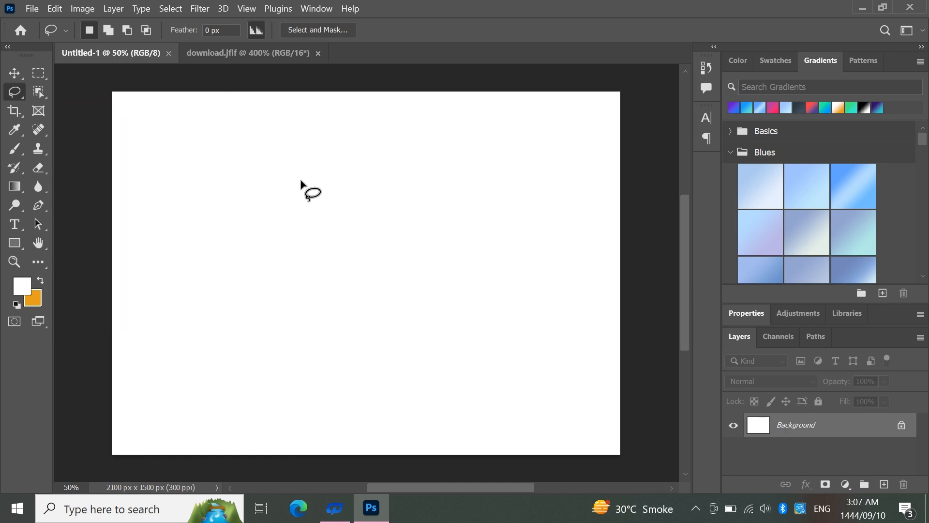
# Draw practice freehand Lasso selections on the blank canvas, ending with a closed egg-shaped loop in its upper-left part
pyautogui.moveTo(300, 179); pyautogui.dragTo(435, 131)
pyautogui.moveTo(387, 246)
pyautogui.mouseDown()
pyautogui.moveTo(341, 243)
pyautogui.moveTo(301, 179)
pyautogui.mouseUp()
pyautogui.moveTo(284, 145)
pyautogui.mouseDown()
pyautogui.moveTo(312, 153)
pyautogui.moveTo(355, 207)
pyautogui.moveTo(315, 257)
pyautogui.mouseUp()
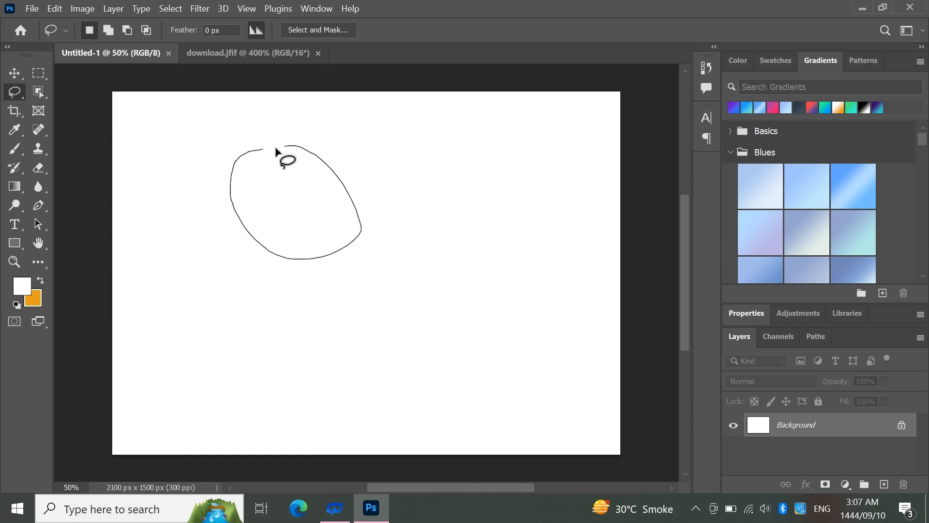
pyautogui.moveTo(274, 147); pyautogui.dragTo(283, 146)
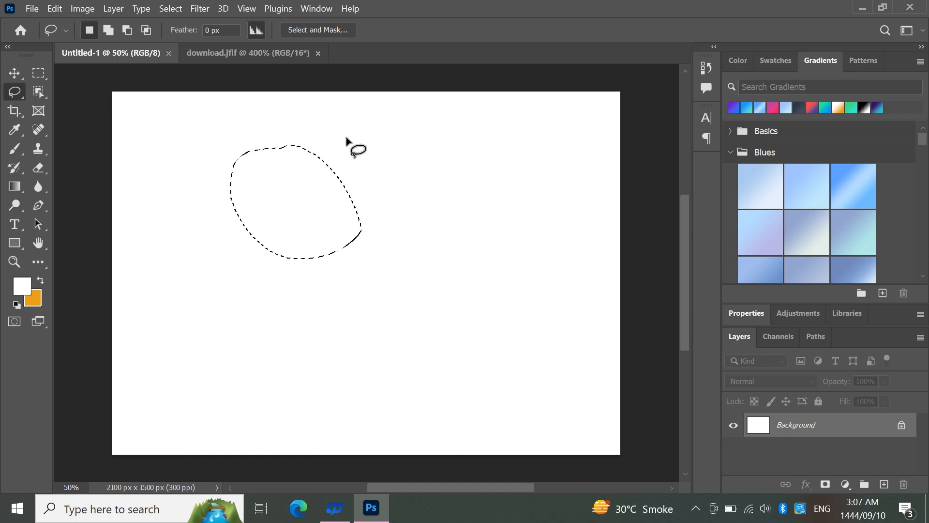
# Draw an S-shaped freehand selection, make orange the foreground colour, and fill the selection with it
pyautogui.moveTo(347, 139)
pyautogui.mouseDown()
pyautogui.moveTo(378, 229)
pyautogui.moveTo(424, 254)
pyautogui.moveTo(401, 277)
pyautogui.moveTo(324, 286)
pyautogui.moveTo(460, 274)
pyautogui.moveTo(384, 200)
pyautogui.moveTo(297, 196)
pyautogui.moveTo(306, 163)
pyautogui.moveTo(346, 140)
pyautogui.mouseUp()
pyautogui.press('alt')
pyautogui.hotkey('alt', 'BackSpace')
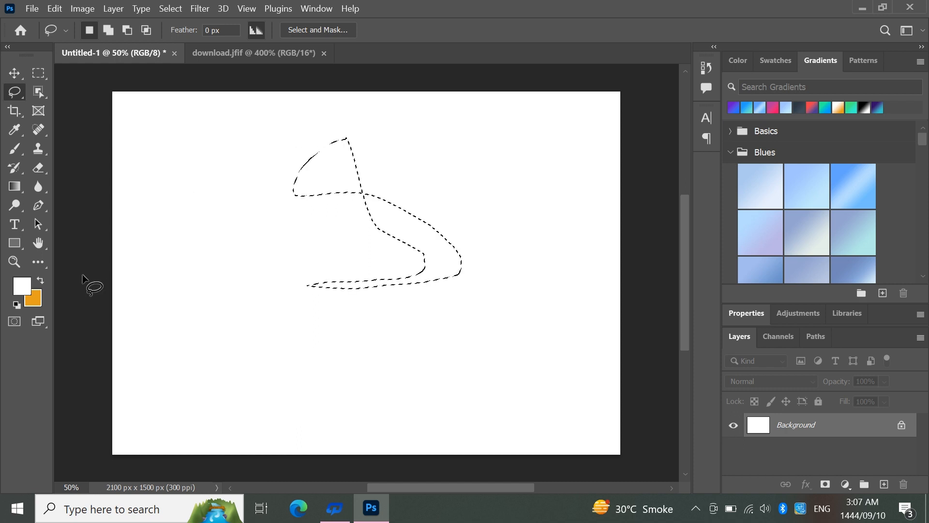
pyautogui.click(39, 282)
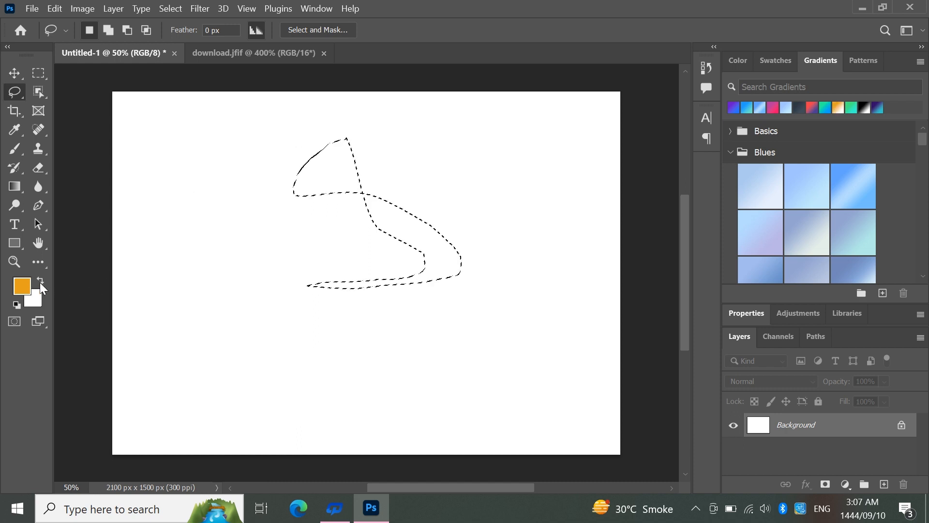
pyautogui.hotkey('alt', 'BackSpace')
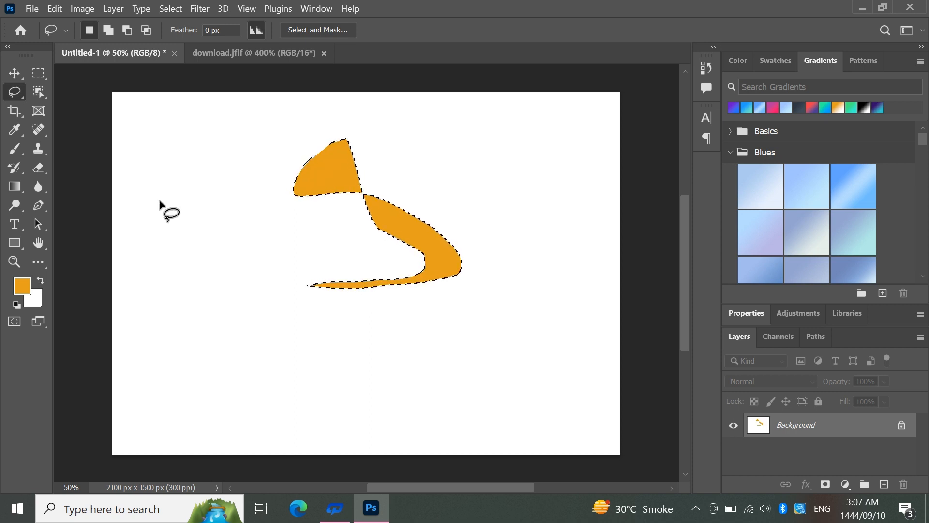
# Undo the orange fill and the freehand selection, returning to the blank canvas
pyautogui.hotkey('ctrl', 'z')
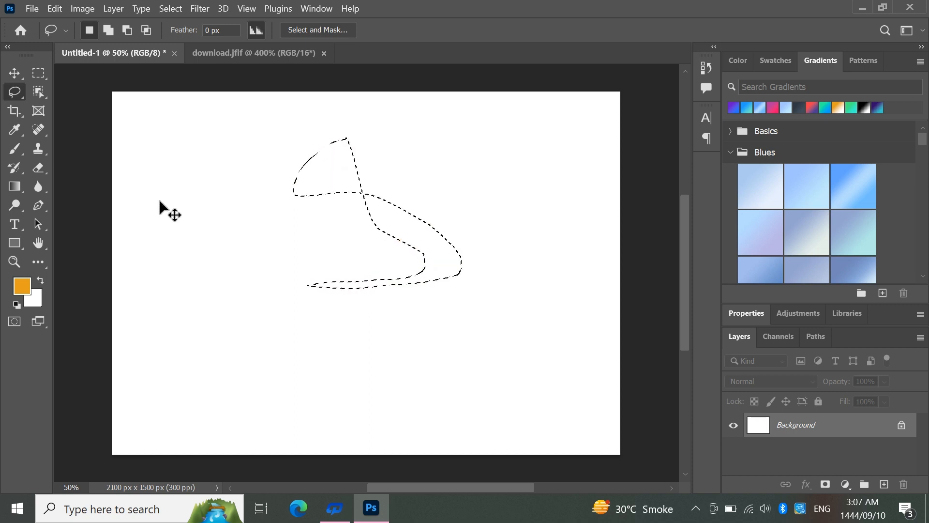
pyautogui.hotkey('ctrl', 'z')
pyautogui.hotkey('ctrl', 'z')
pyautogui.hotkey('ctrl', 'z')
# Outline a four-sided area across the middle of the canvas with the Polygonal Lasso tool, and deselect it
pyautogui.rightClick(18, 92)
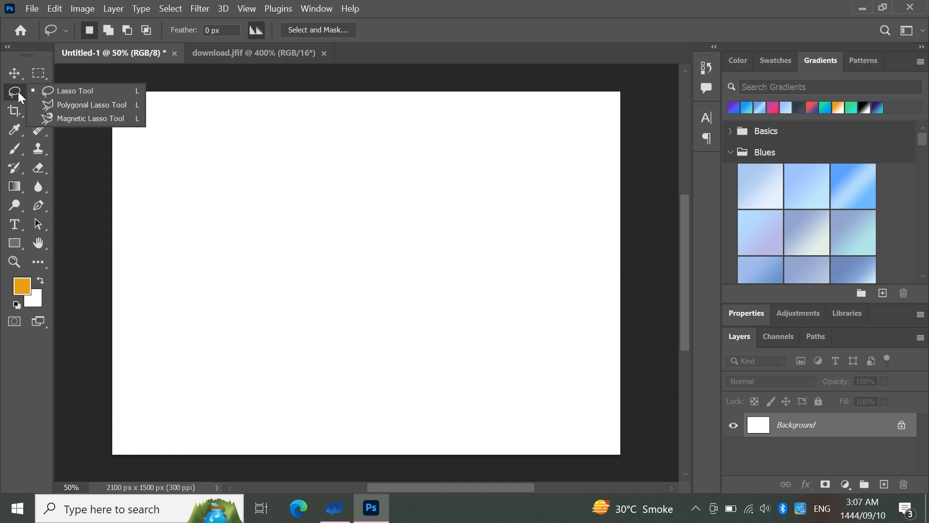
pyautogui.click(56, 105)
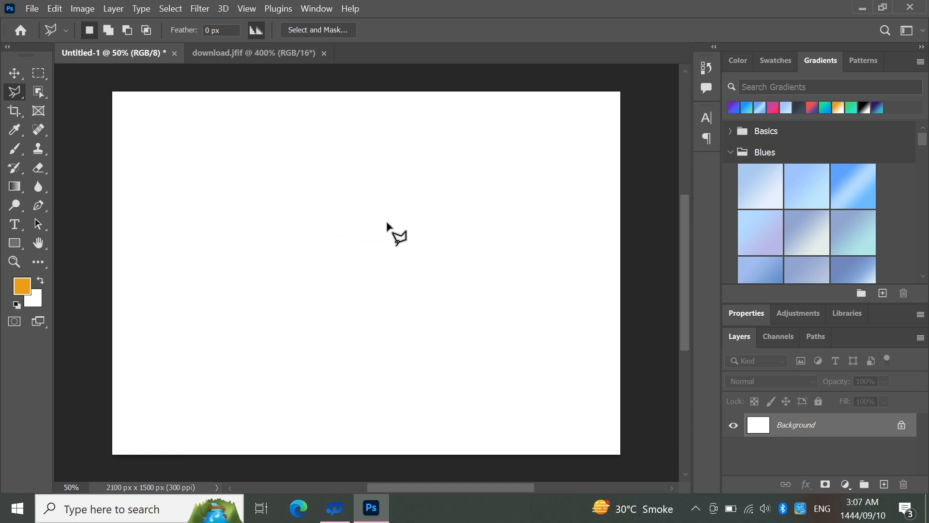
pyautogui.hscroll(-1, 286, 219)
pyautogui.hscroll(-4, 285, 219)
pyautogui.hscroll(4, 286, 219)
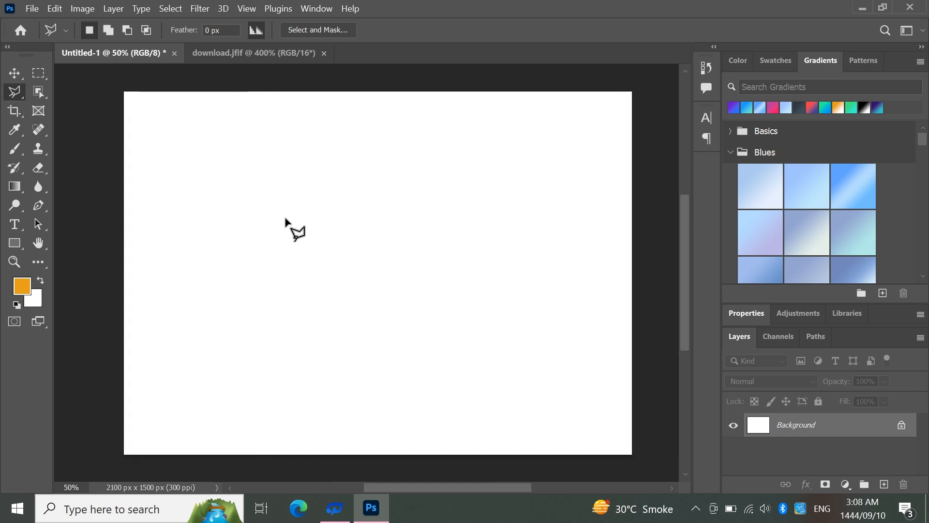
pyautogui.click(286, 219)
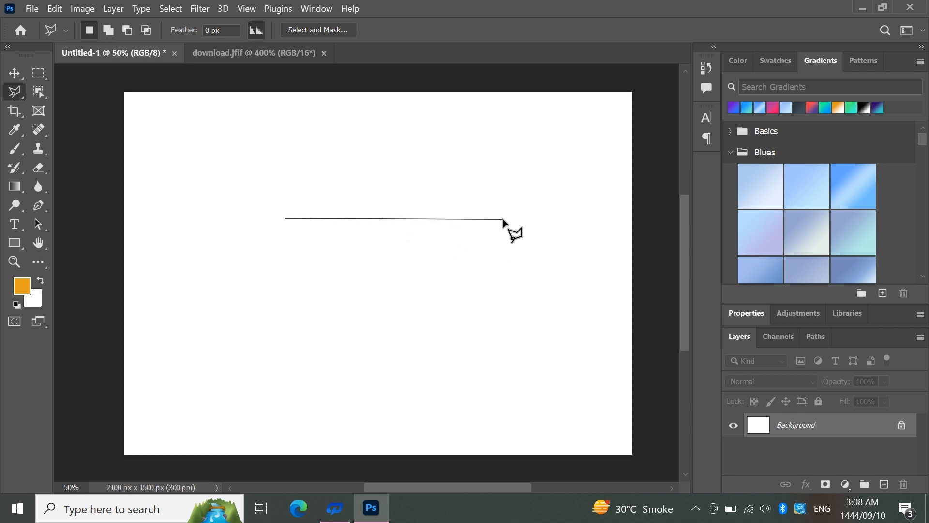
pyautogui.click(532, 213)
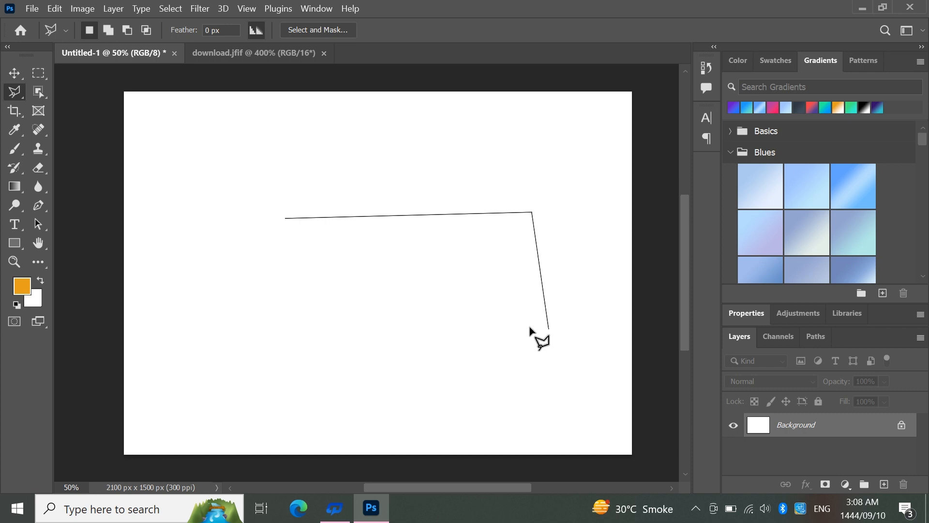
pyautogui.click(549, 329)
pyautogui.click(295, 343)
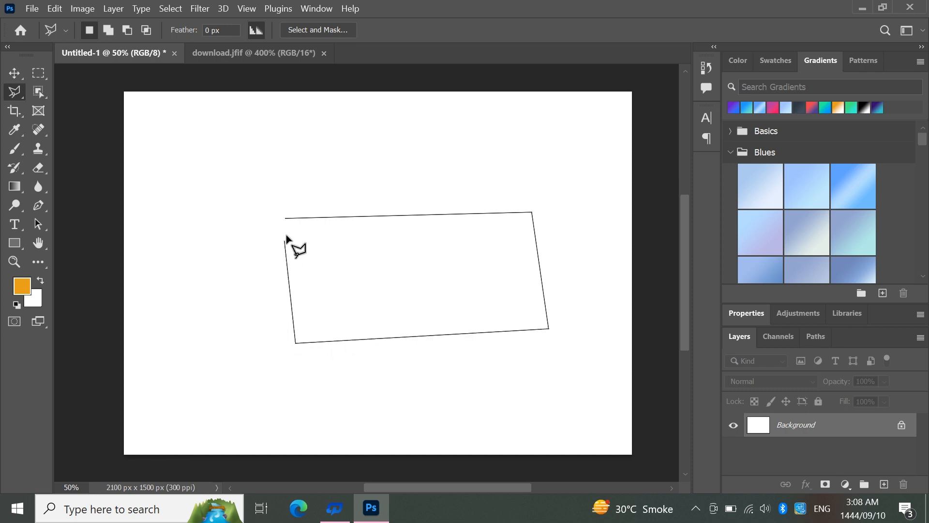
pyautogui.click(286, 220)
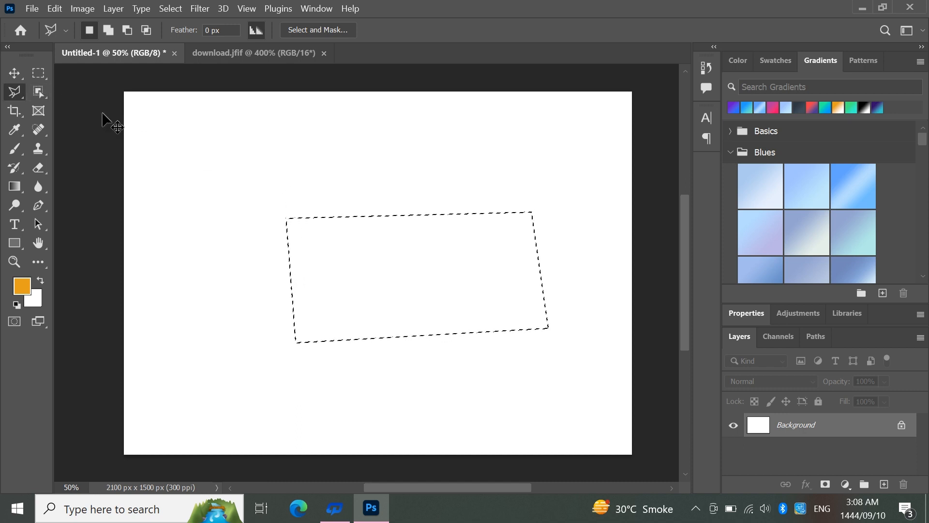
pyautogui.hotkey('ctrl', 'd')
# Draw a closed four-sided Polygonal Lasso selection with a slanted left side in the upper part of the canvas
pyautogui.click(198, 178)
pyautogui.click(466, 161)
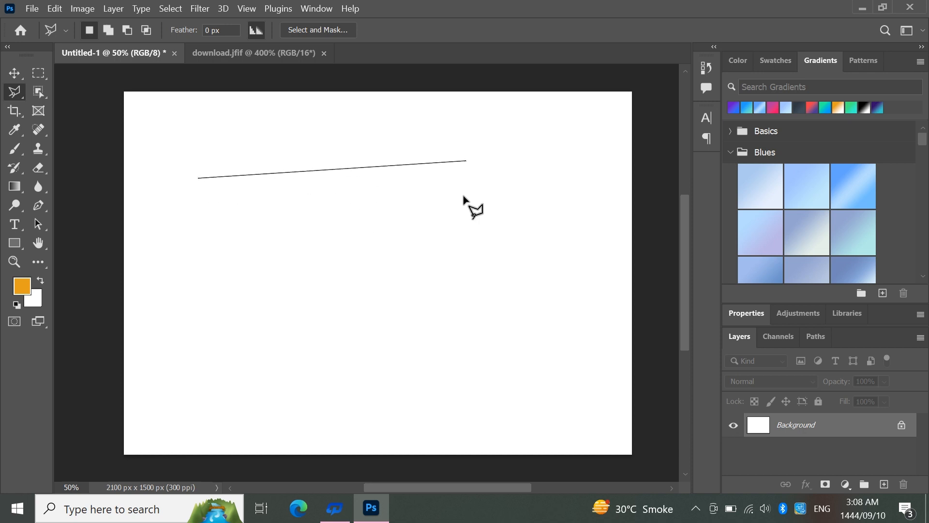
pyautogui.click(474, 306)
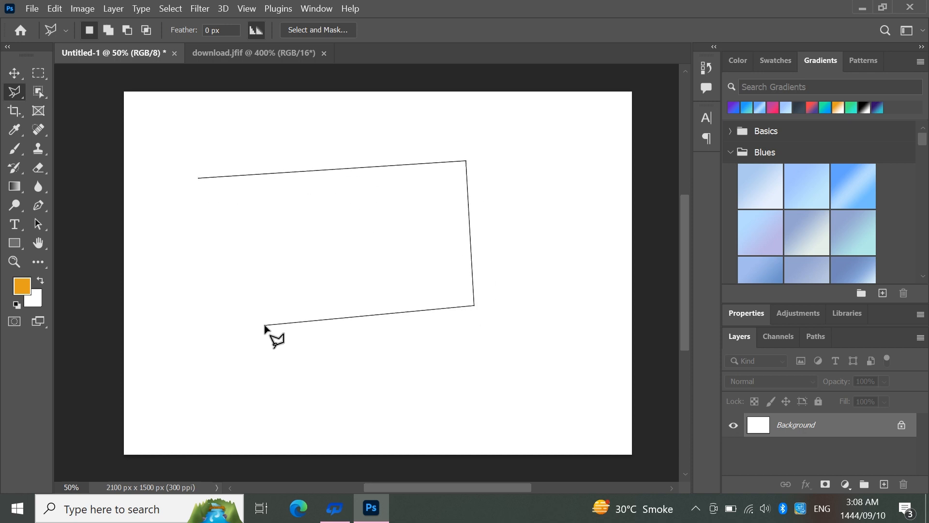
pyautogui.click(265, 325)
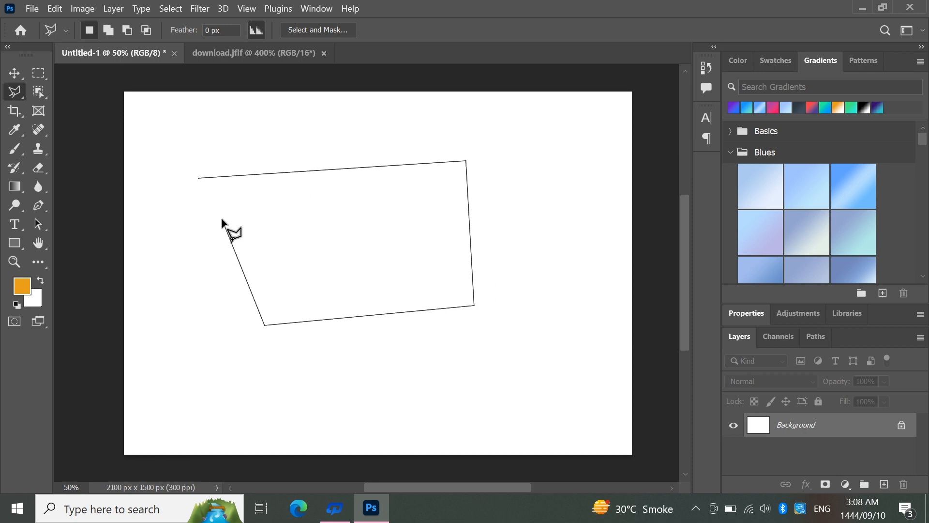
pyautogui.click(199, 179)
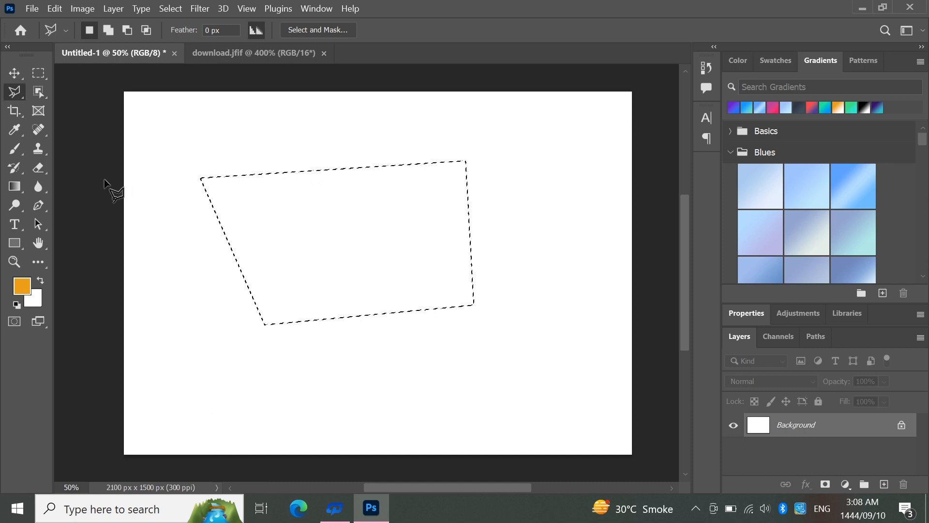
# Fill the four-sided selection with the orange foreground colour, refill it with the white background colour, and deselect
pyautogui.hotkey('alt', 'BackSpace')
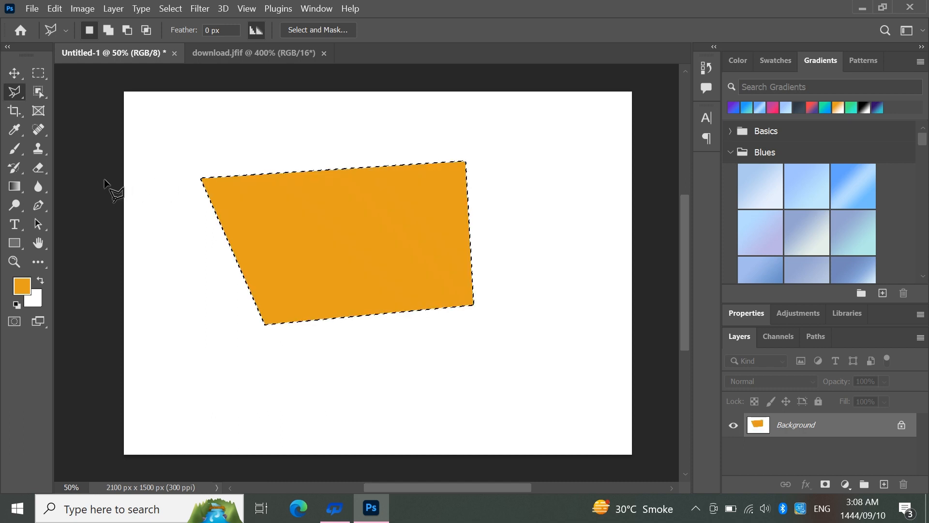
pyautogui.hotkey('ctrl', 'BackSpace')
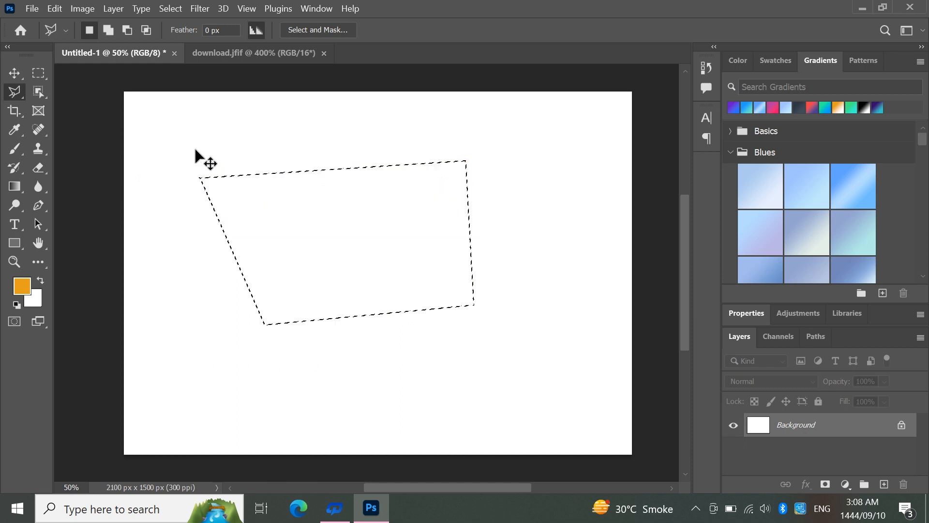
pyautogui.hotkey('ctrl', 'd')
# Switch to the download.jfif building photo and zoom out to 300%
pyautogui.click(22, 77)
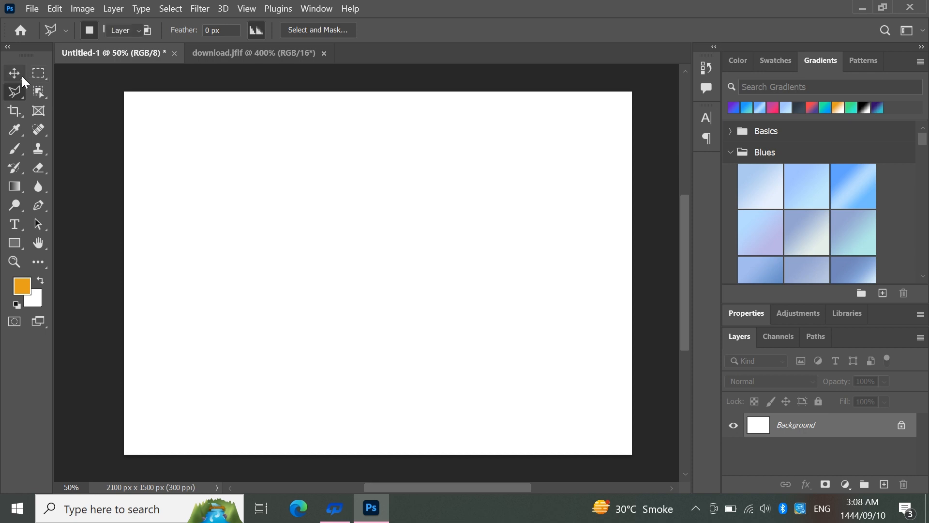
pyautogui.click(255, 50)
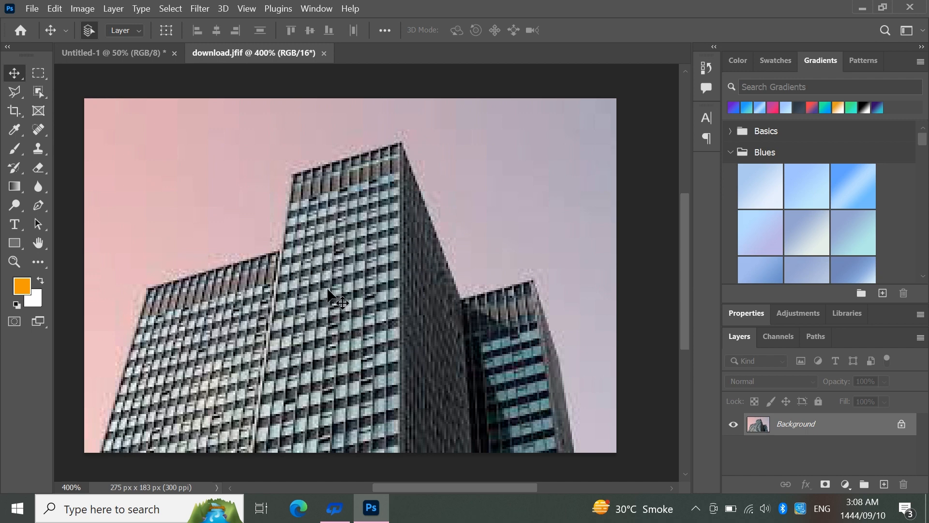
pyautogui.hotkey('ctrl', '-')
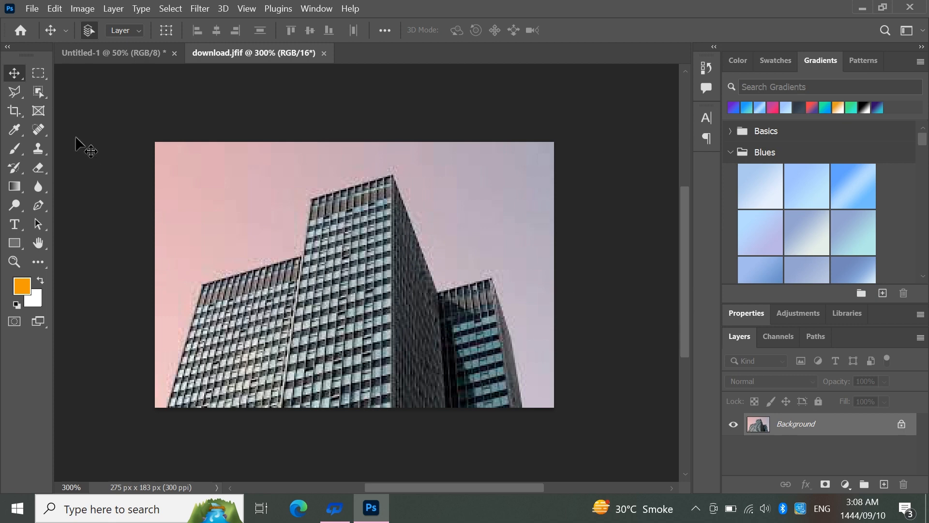
# Trace the skyline and sides of the buildings with the Polygonal Lasso tool, closing the selection below the photo's lower edge
pyautogui.click(19, 92)
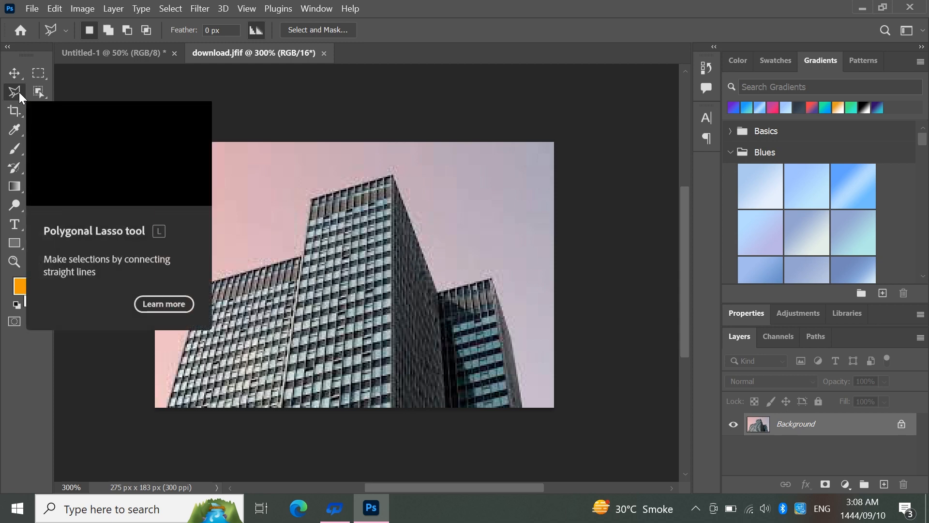
pyautogui.rightClick(19, 92)
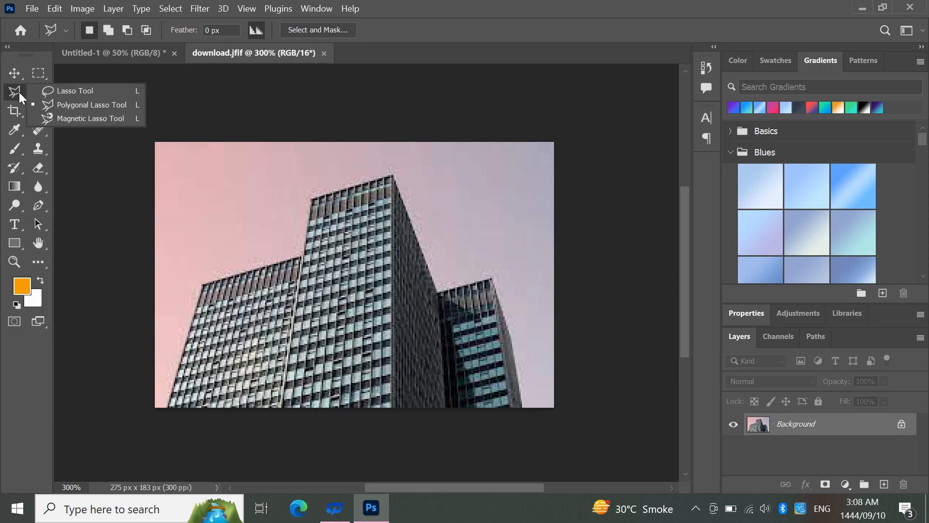
pyautogui.click(56, 103)
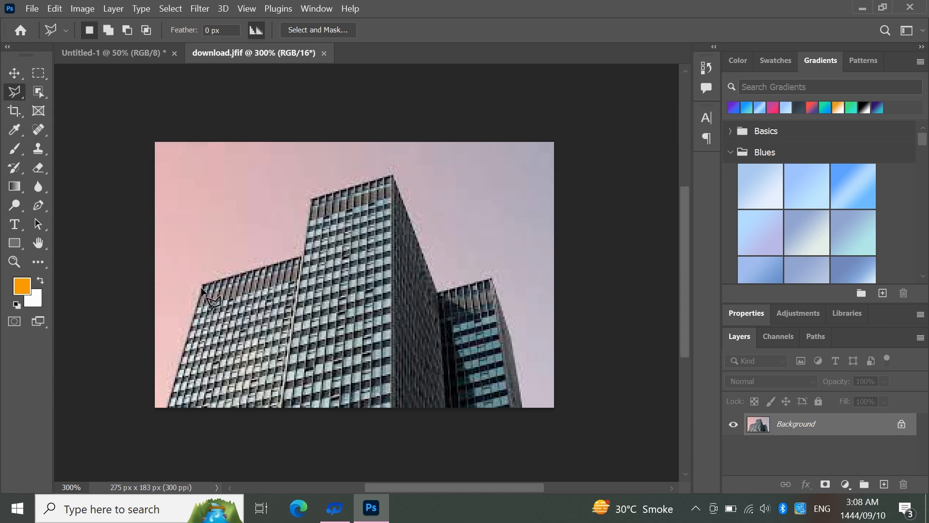
pyautogui.click(168, 406)
pyautogui.click(203, 283)
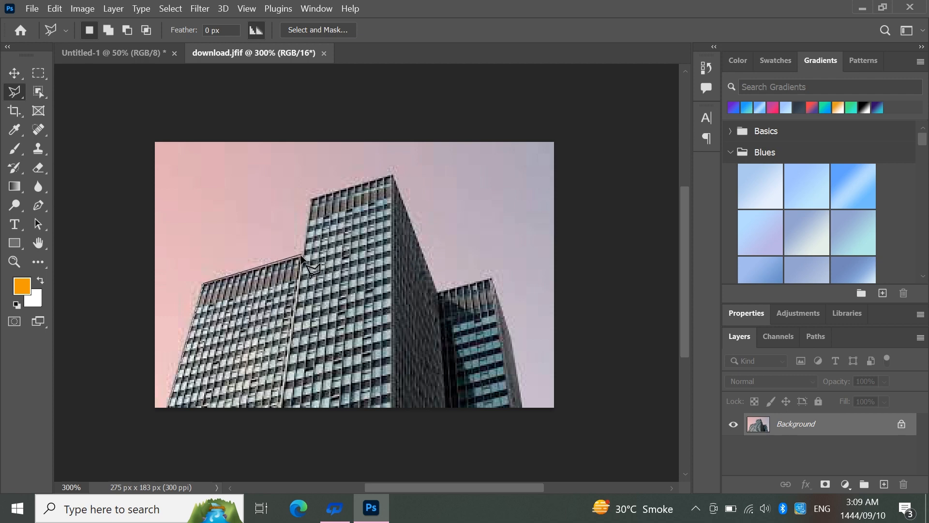
pyautogui.click(301, 256)
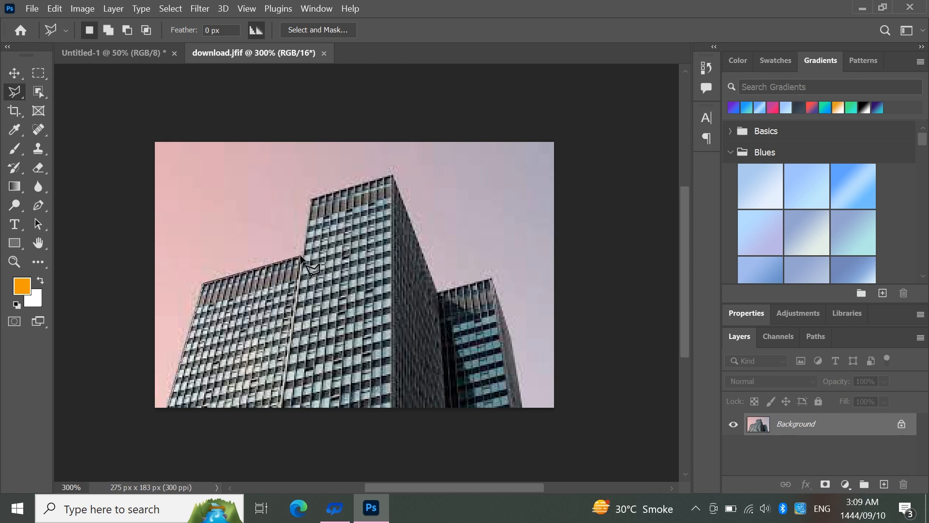
pyautogui.click(311, 199)
pyautogui.click(395, 176)
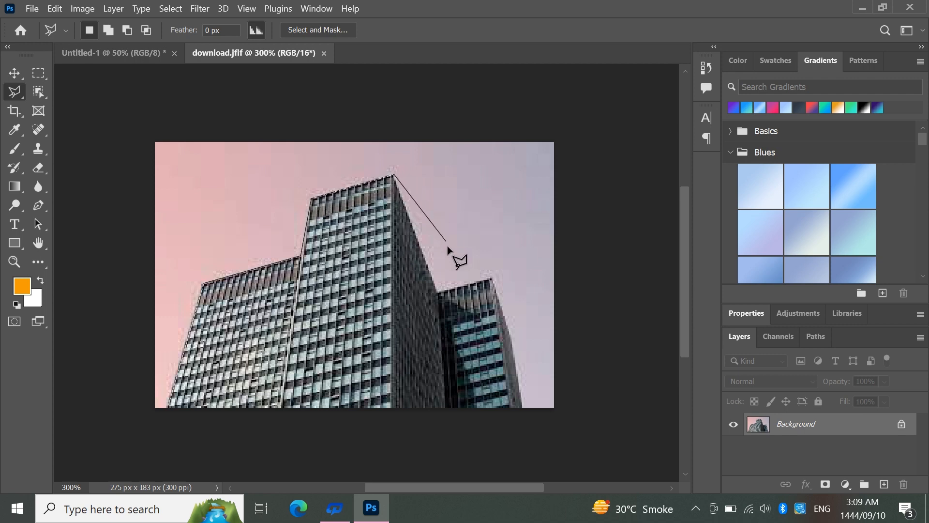
pyautogui.click(439, 293)
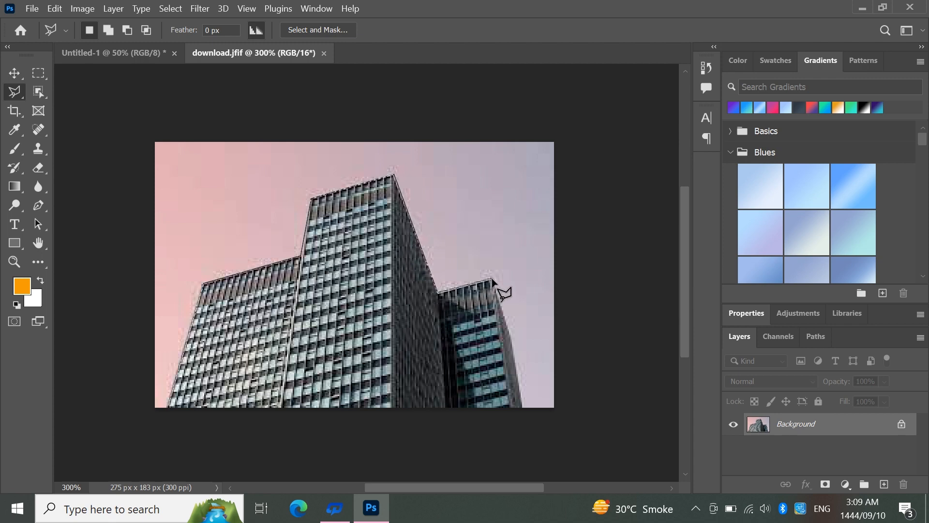
pyautogui.click(512, 342)
pyautogui.click(524, 425)
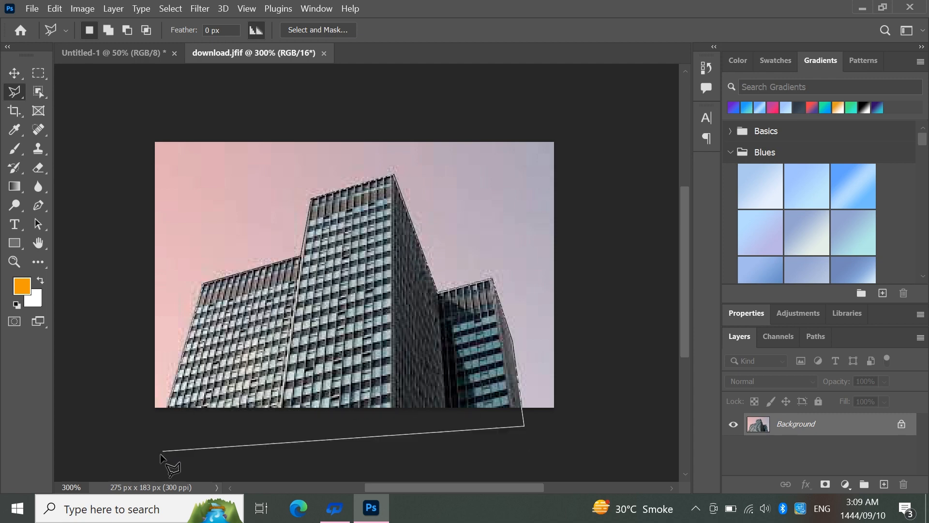
pyautogui.click(167, 407)
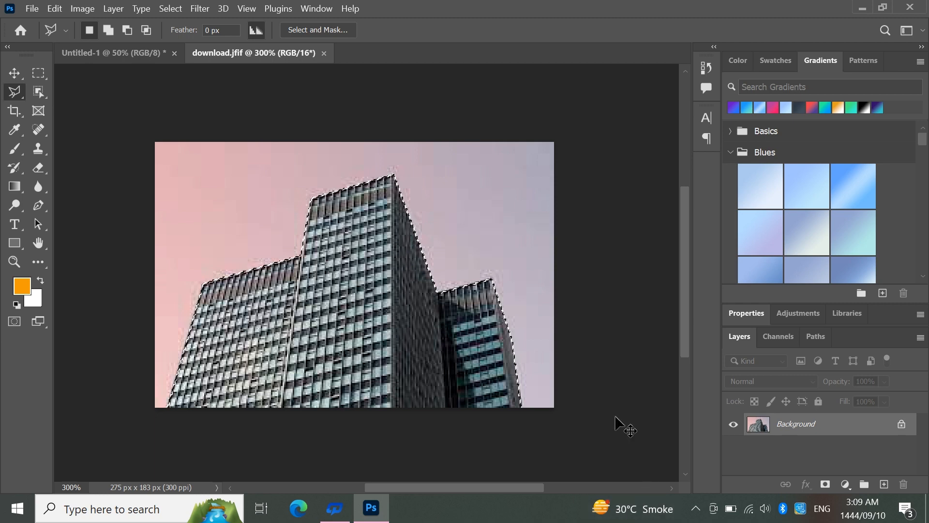
# Copy the selected buildings to a new layer and add an empty layer directly beneath that copy
pyautogui.hotkey('ctrl', 'j')
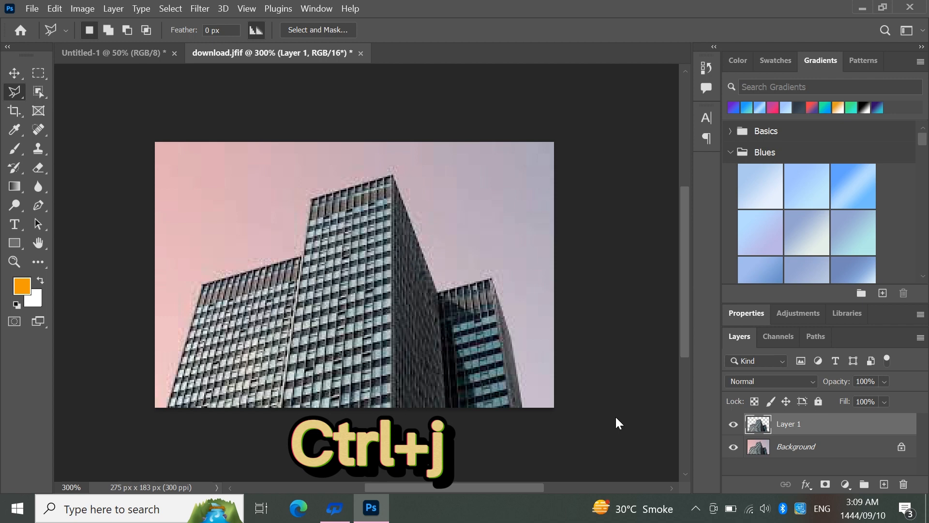
pyautogui.click(885, 484)
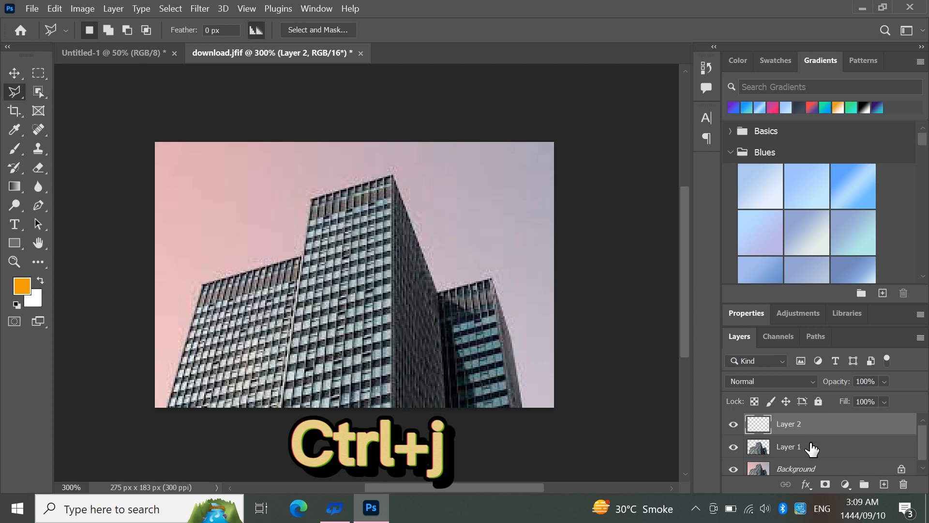
pyautogui.moveTo(812, 449); pyautogui.dragTo(811, 424)
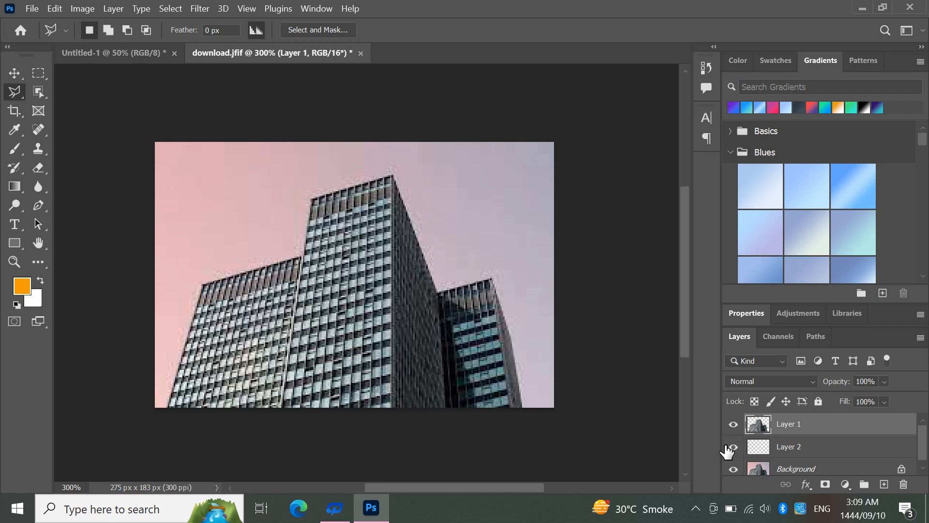
# Toggle the visibility of Layer 1 and Layer 2 to compare the building cut-out with the original photo
pyautogui.click(733, 425)
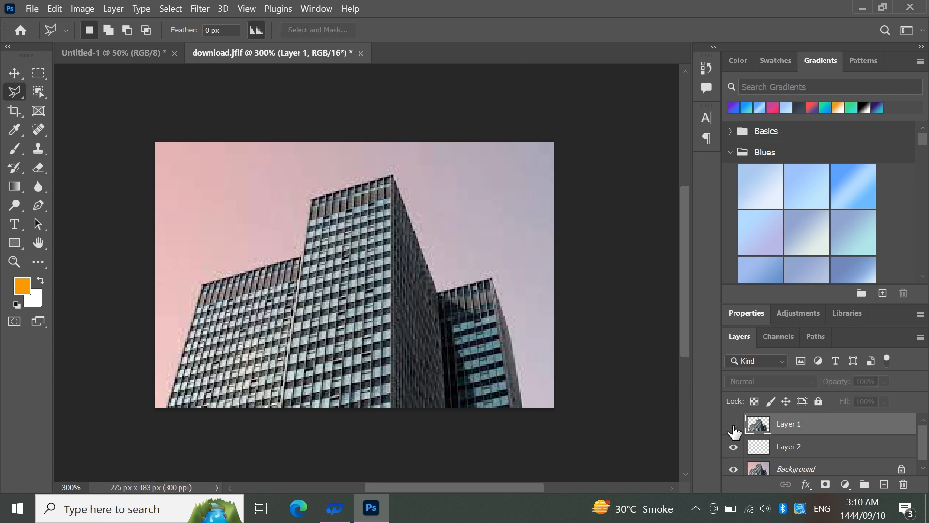
pyautogui.click(734, 446)
pyautogui.click(734, 424)
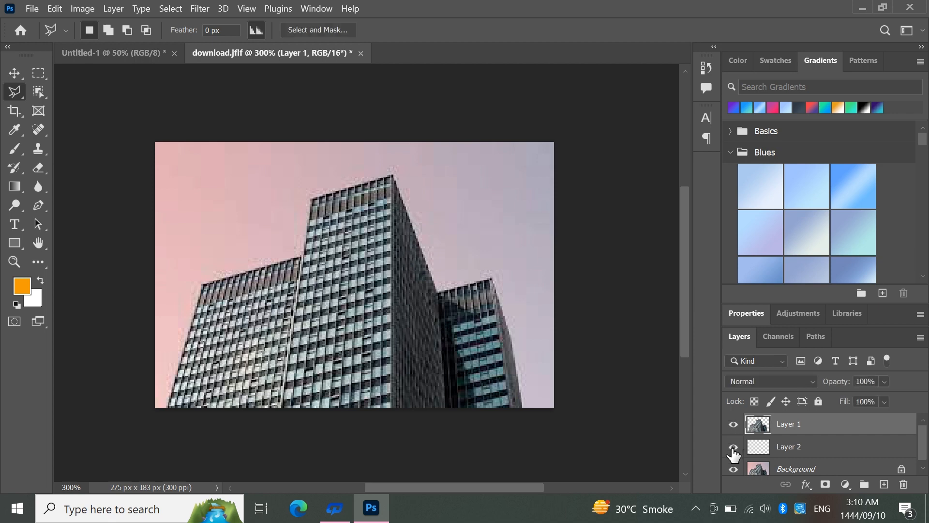
pyautogui.click(734, 425)
pyautogui.click(734, 425)
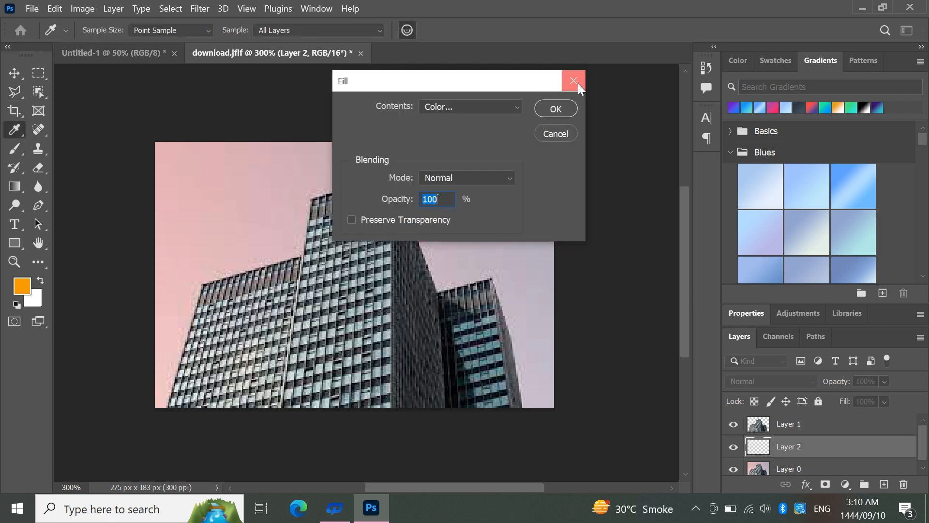
# Dismiss the Fill dialog and fill Layer 2 with the orange foreground colour
pyautogui.click(578, 83)
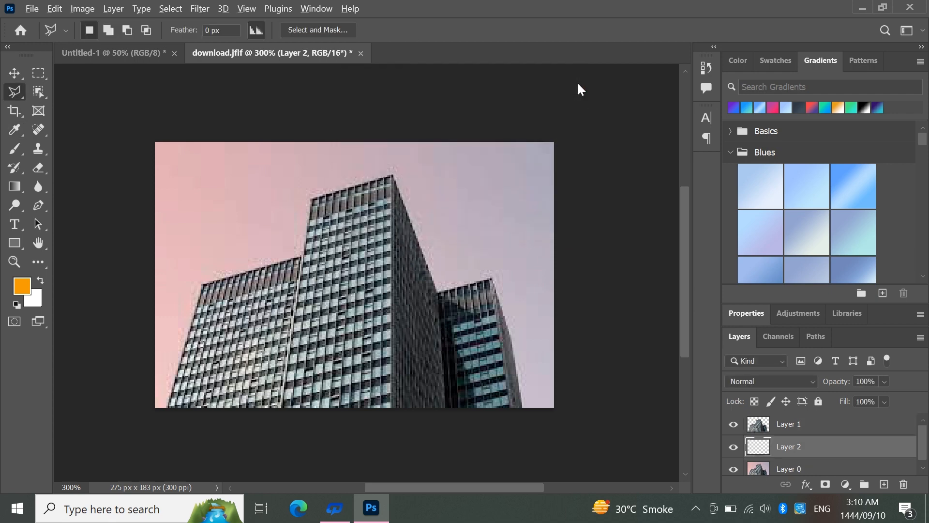
pyautogui.hotkey('alt', 'BackSpace')
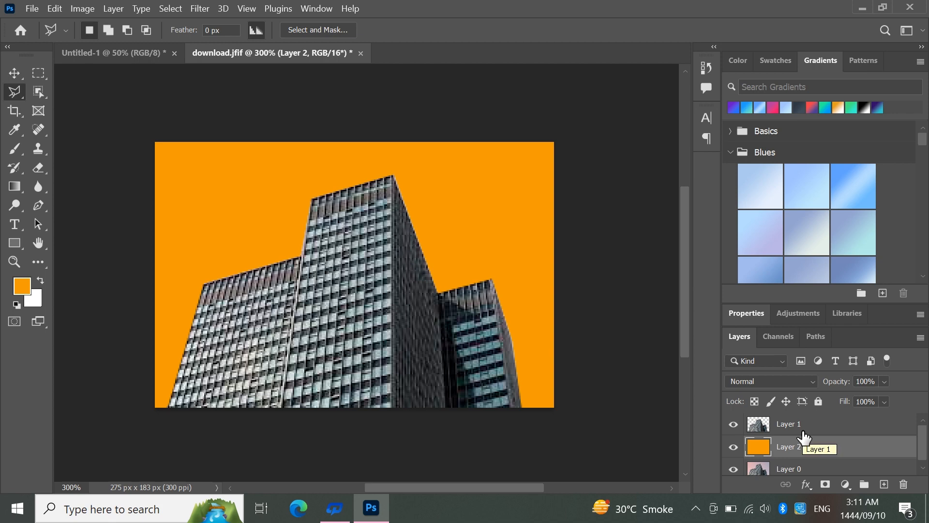
# Try several blues for the foreground colour, settle on grey-blue #82939a, and refill Layer 2 with it
pyautogui.click(22, 289)
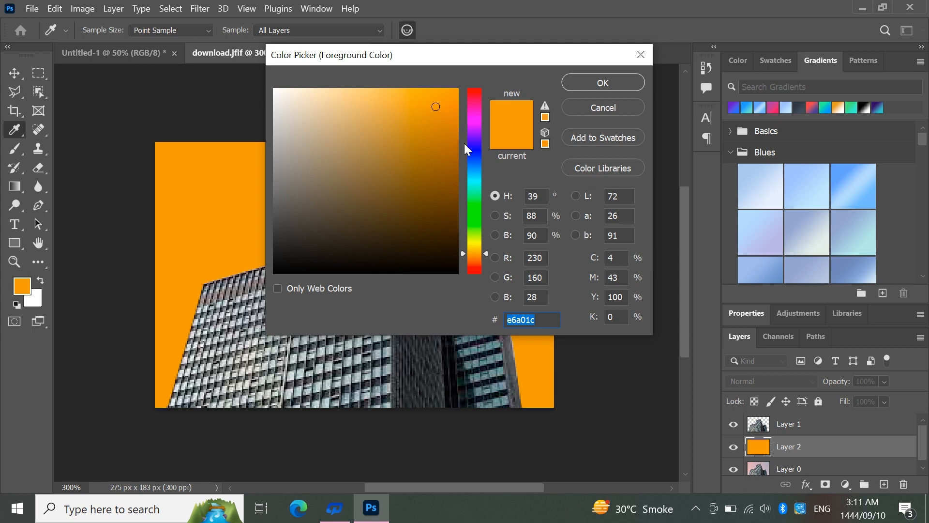
pyautogui.click(470, 176)
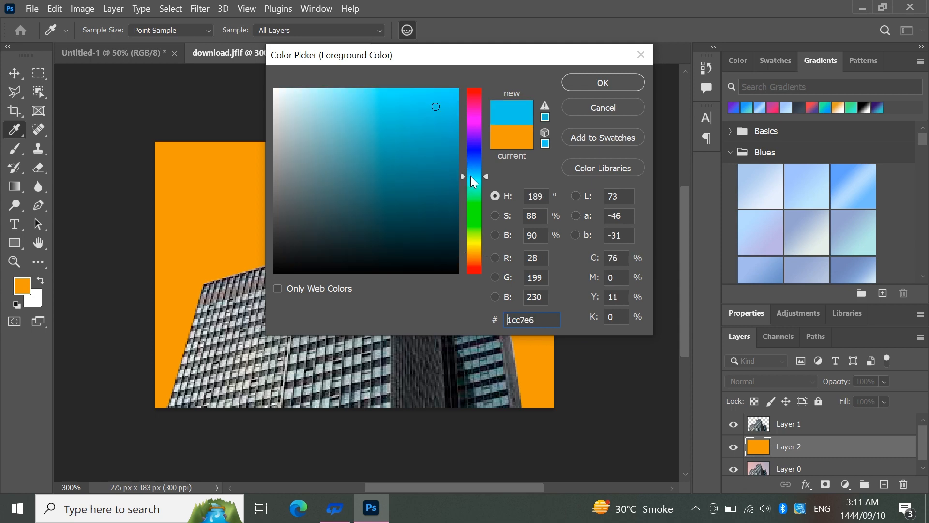
pyautogui.click(398, 129)
pyautogui.click(397, 129)
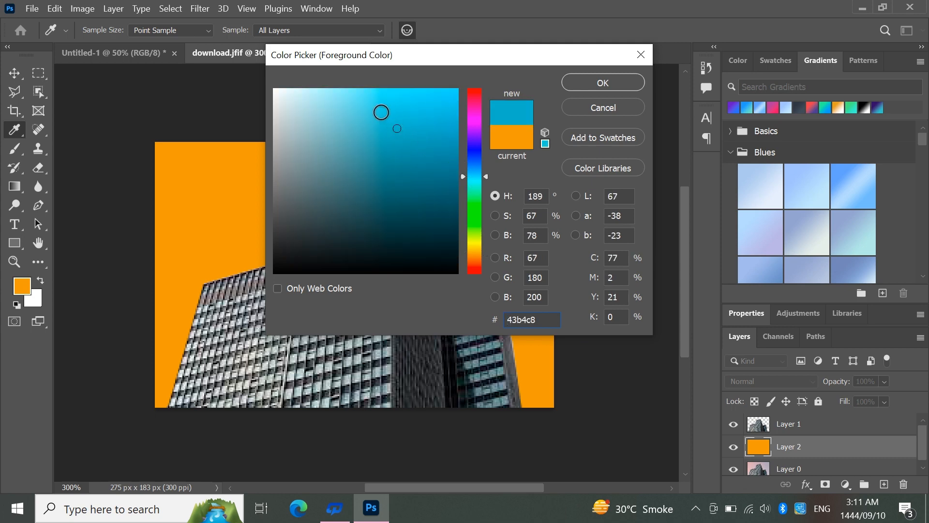
pyautogui.click(475, 173)
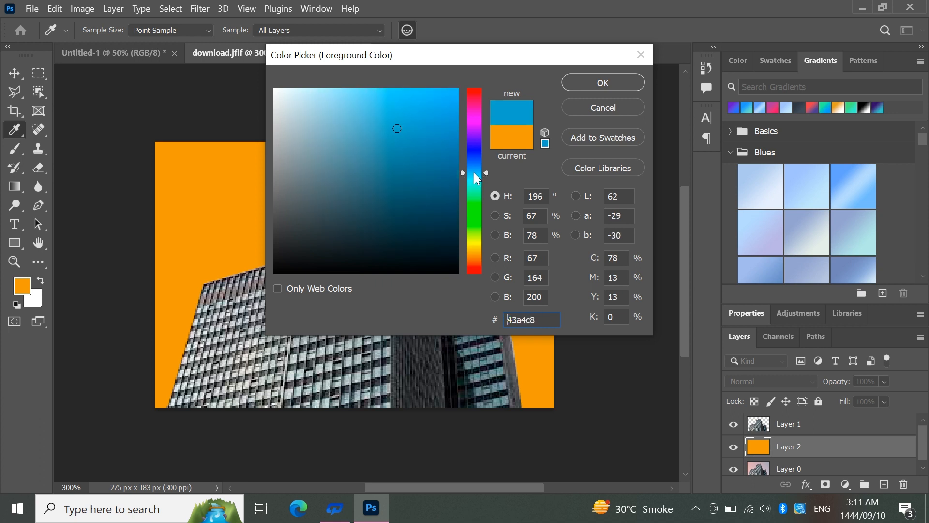
pyautogui.click(374, 103)
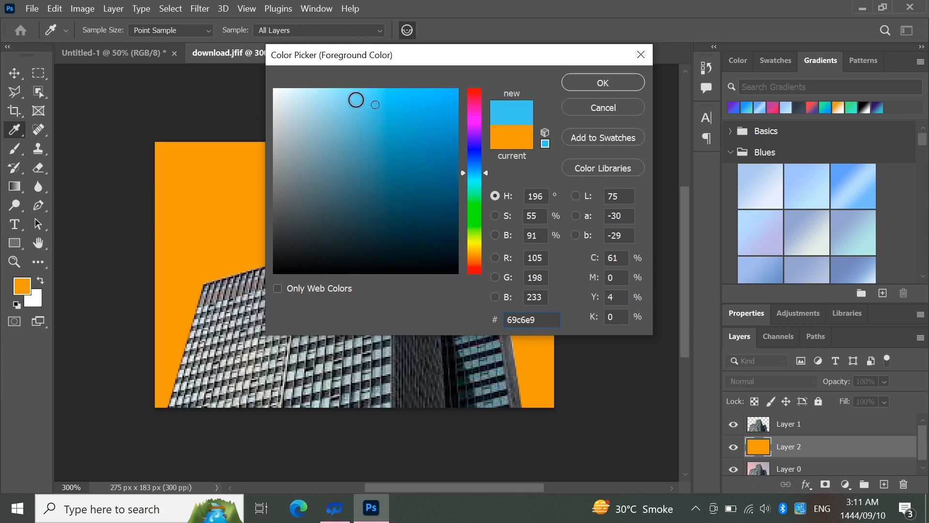
pyautogui.click(356, 100)
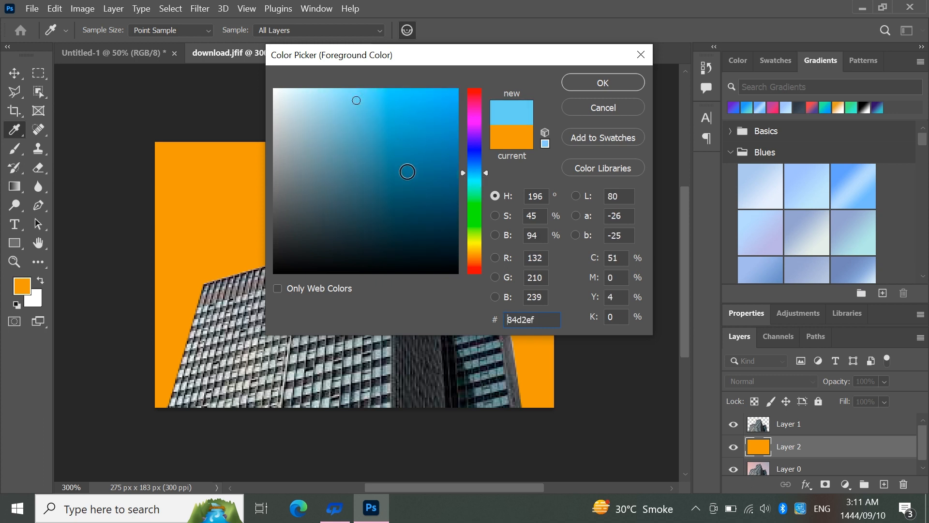
pyautogui.click(408, 172)
pyautogui.click(420, 115)
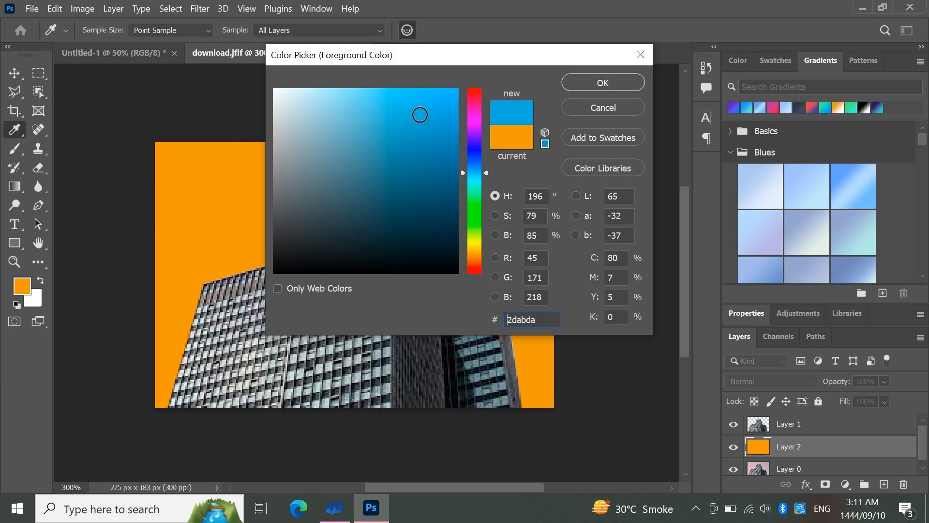
pyautogui.click(337, 180)
pyautogui.click(302, 162)
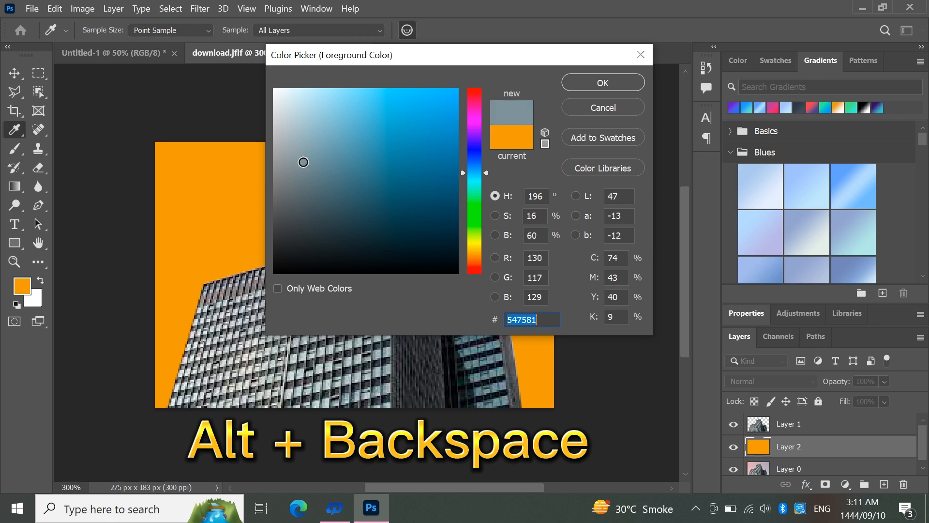
pyautogui.click(600, 87)
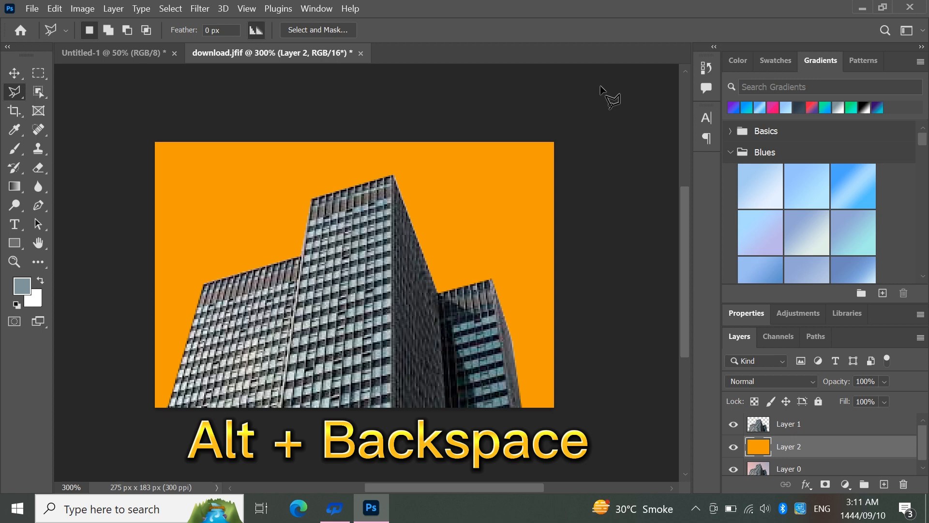
pyautogui.hotkey('alt', 'BackSpace')
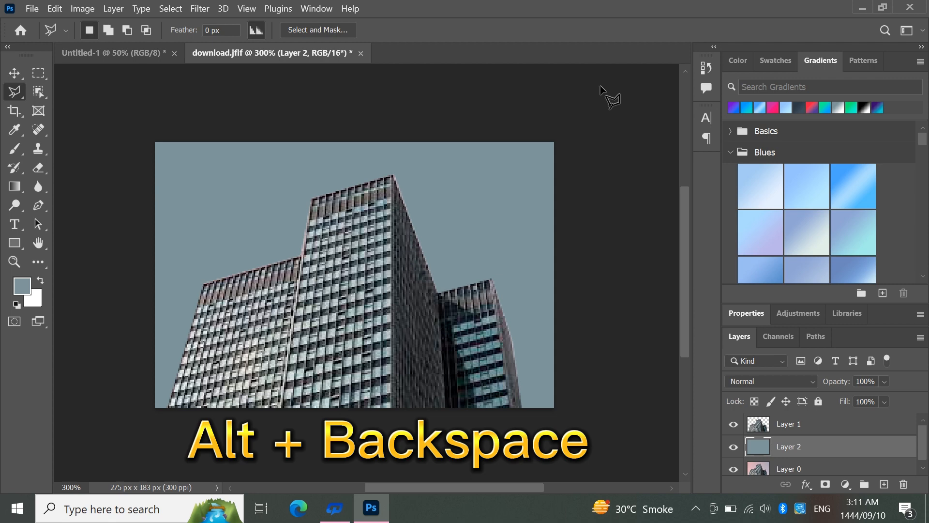
# Change the foreground colour to teal #4890a2 and refill Layer 2 behind the buildings with it
pyautogui.click(21, 293)
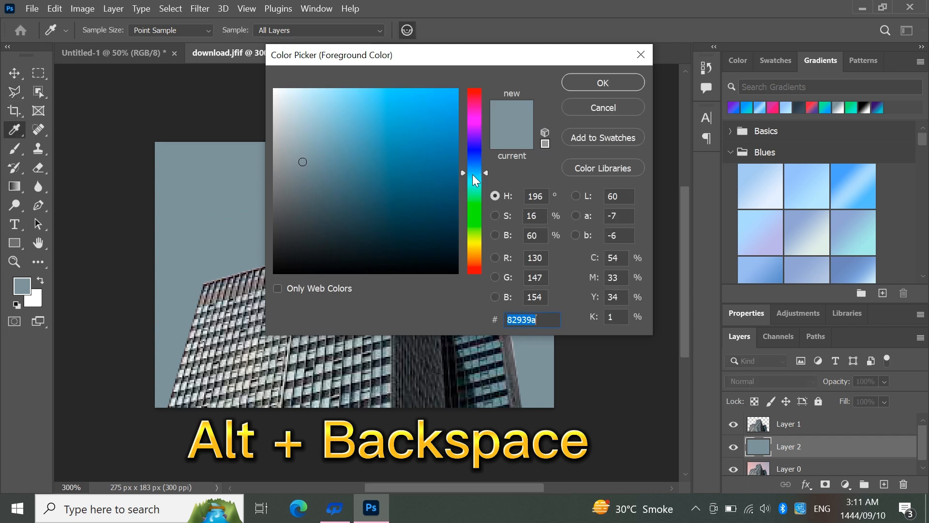
pyautogui.click(473, 175)
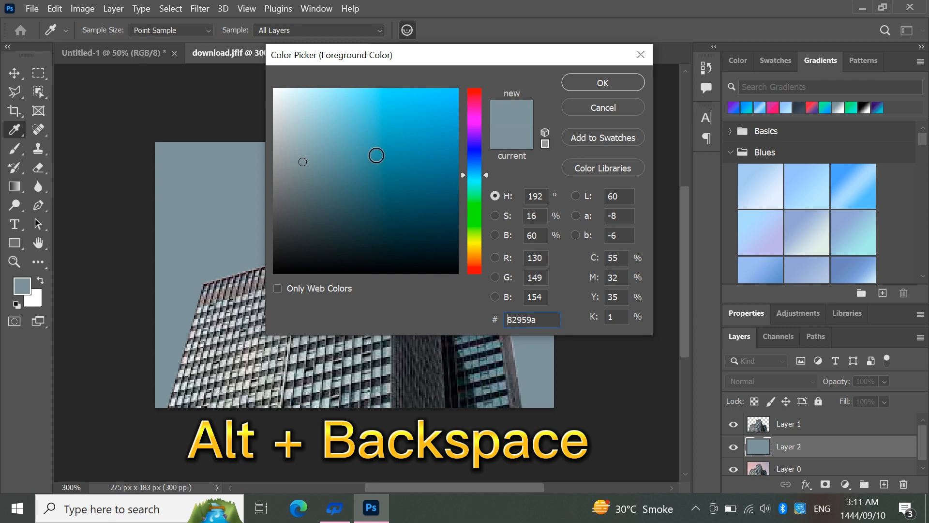
pyautogui.click(377, 156)
pyautogui.click(585, 81)
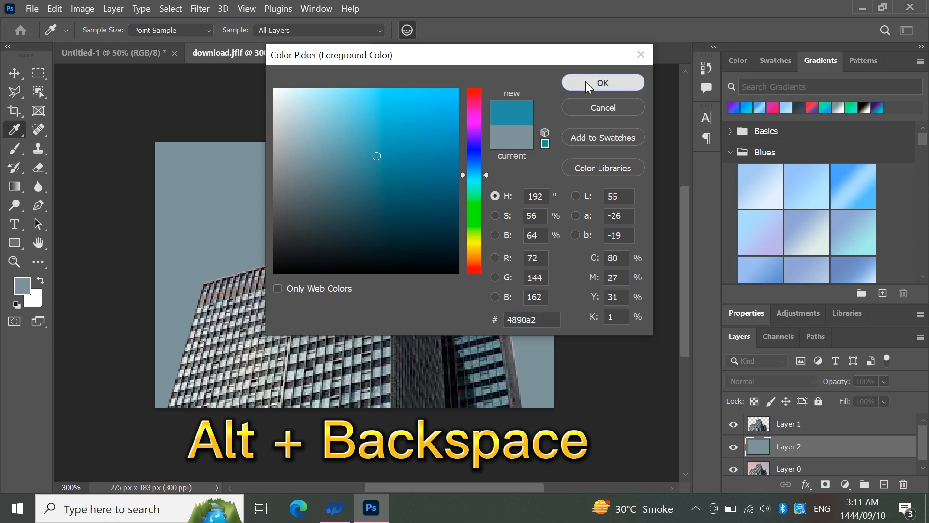
pyautogui.press('l')
pyautogui.hotkey('alt', 'BackSpace')
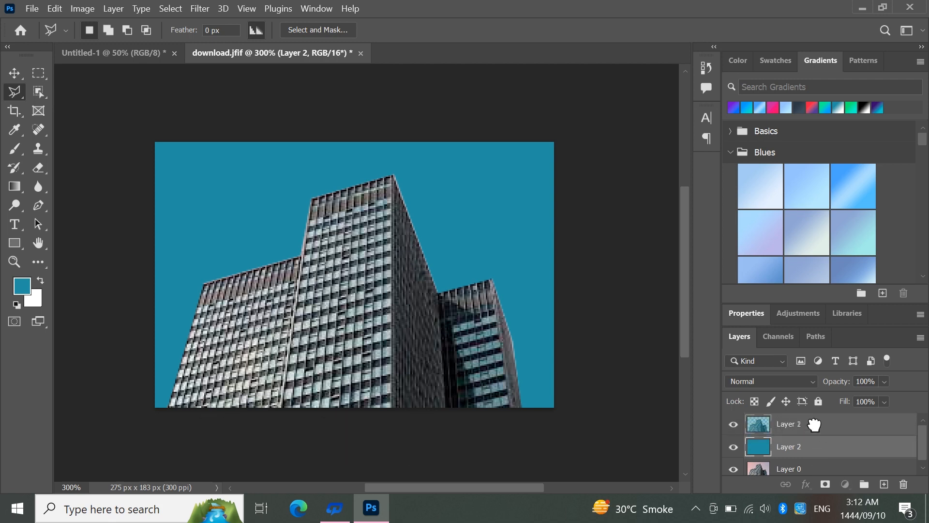
# Move Layer 1 beneath the filled Layer 2, and move Layer 2 back below Layer 1
pyautogui.moveTo(816, 427); pyautogui.dragTo(817, 457)
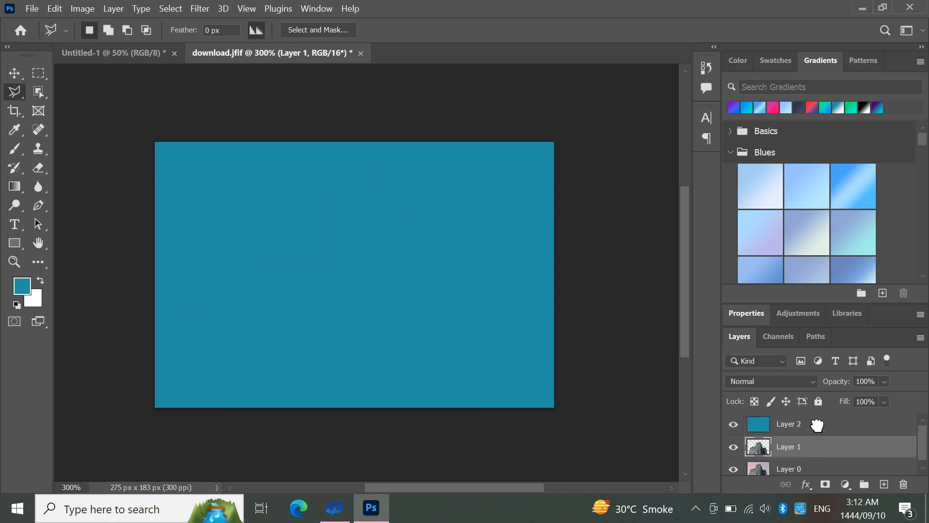
pyautogui.moveTo(808, 424); pyautogui.dragTo(827, 454)
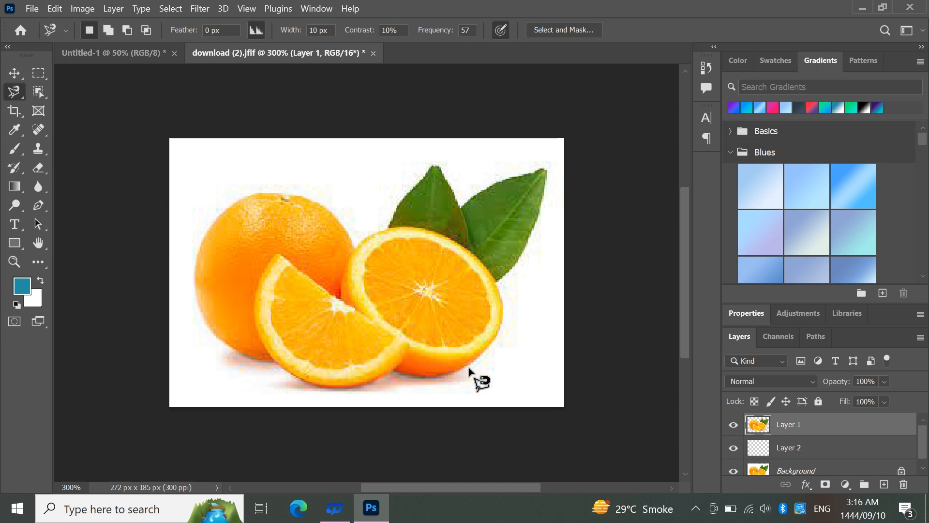
# Fill Layer 2 behind the cut-out oranges with the teal foreground colour, and refill it with pink #a2487f
pyautogui.click(769, 456)
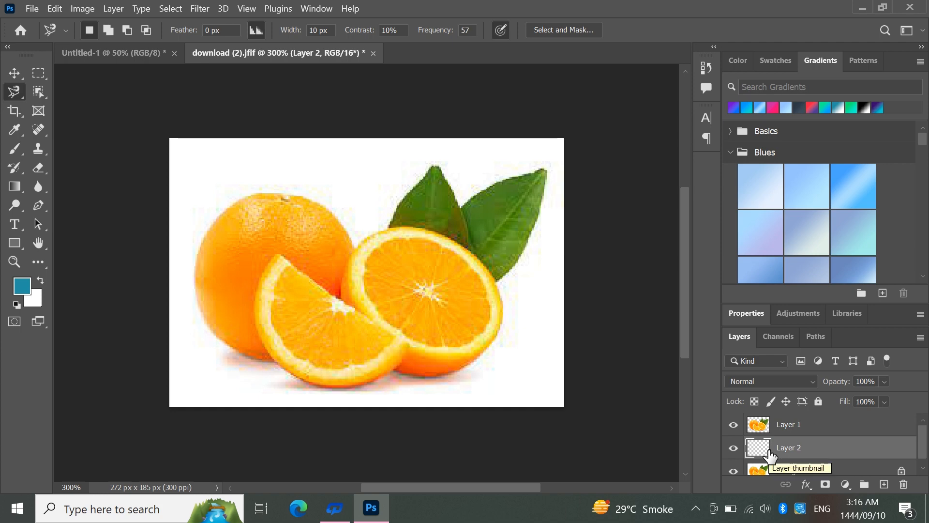
pyautogui.hotkey('alt', 'BackSpace')
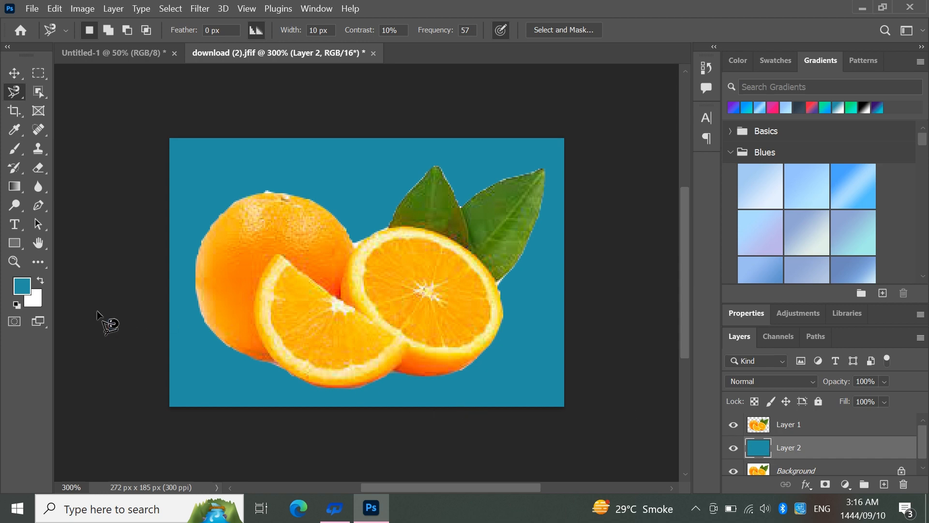
pyautogui.click(23, 292)
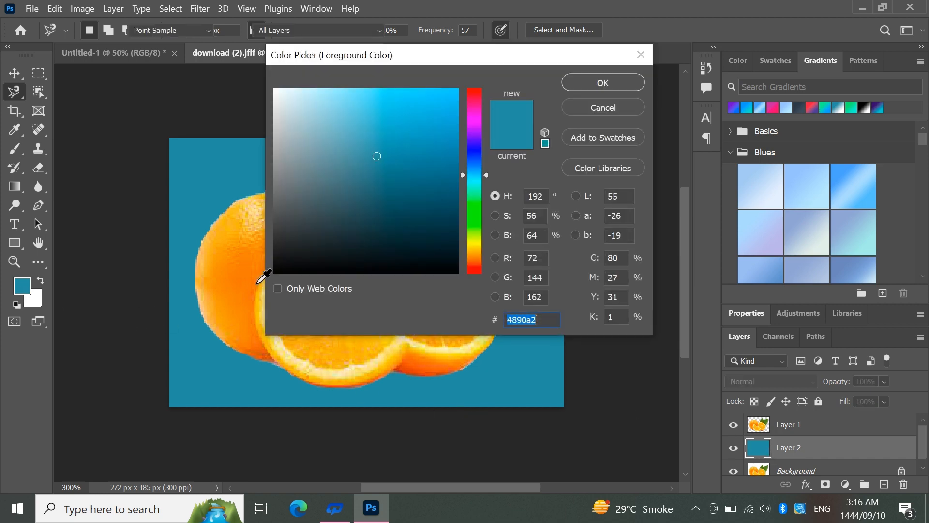
pyautogui.click(476, 172)
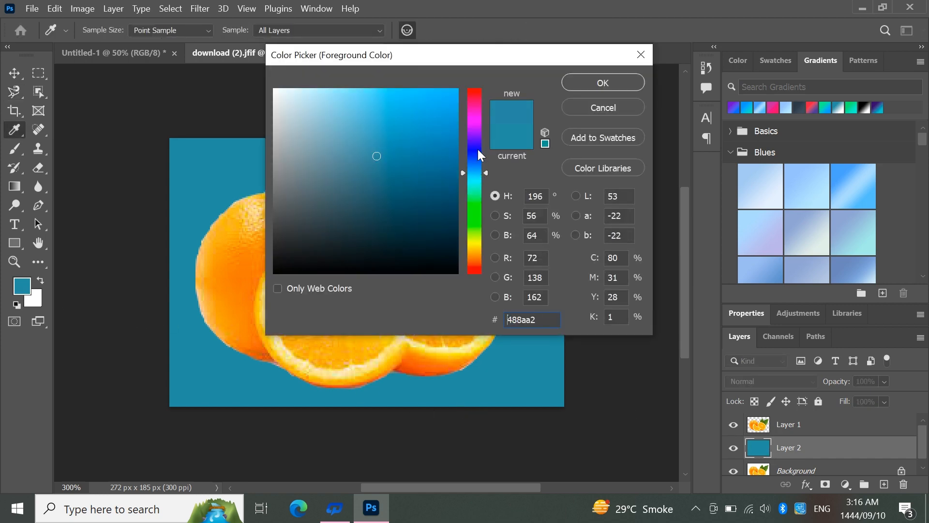
pyautogui.click(472, 108)
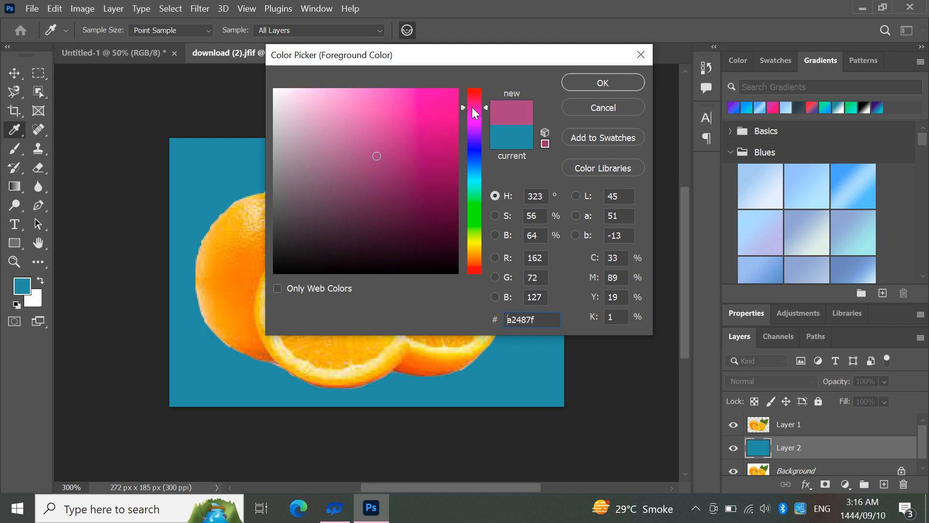
pyautogui.click(593, 82)
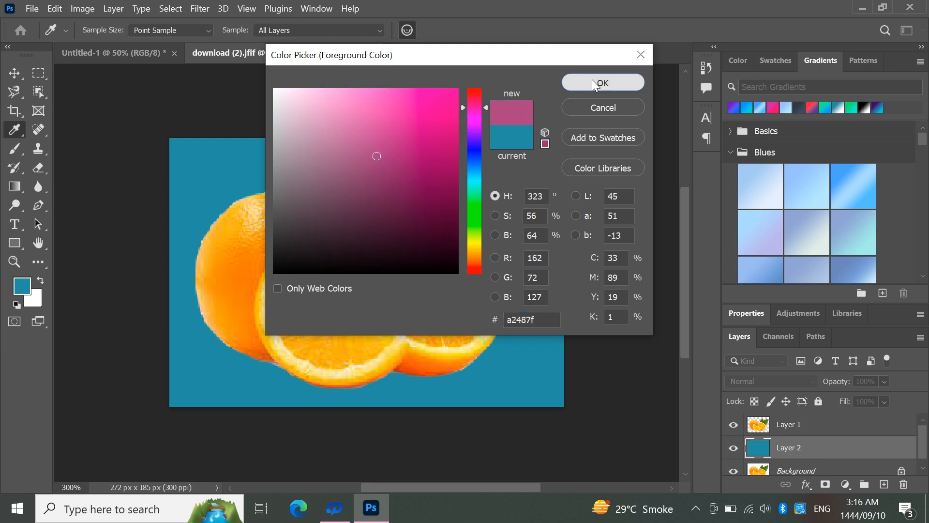
pyautogui.hotkey('alt', 'BackSpace')
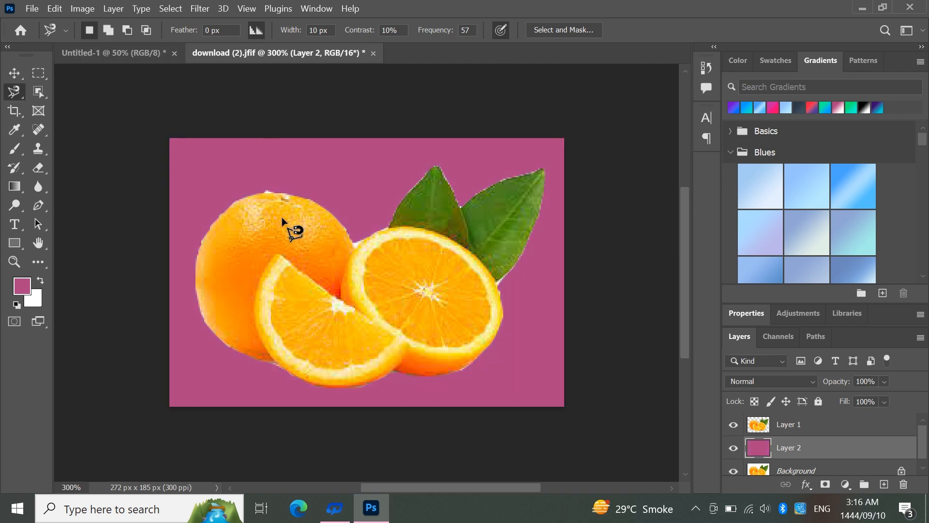
# Copy the cut-out oranges on Layer 1 into the Untitled-1 document with the Move tool, accepting the different bit depth, and select their layer
pyautogui.rightClick(19, 95)
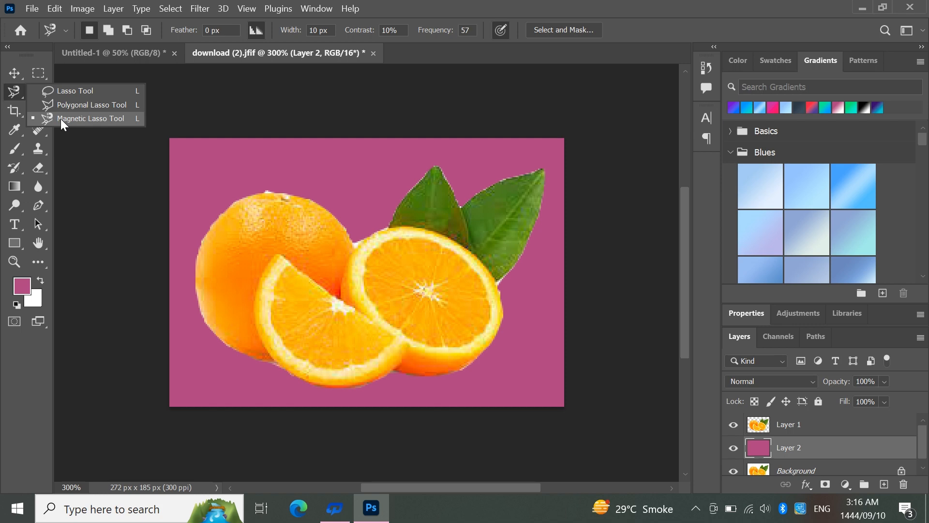
pyautogui.click(13, 73)
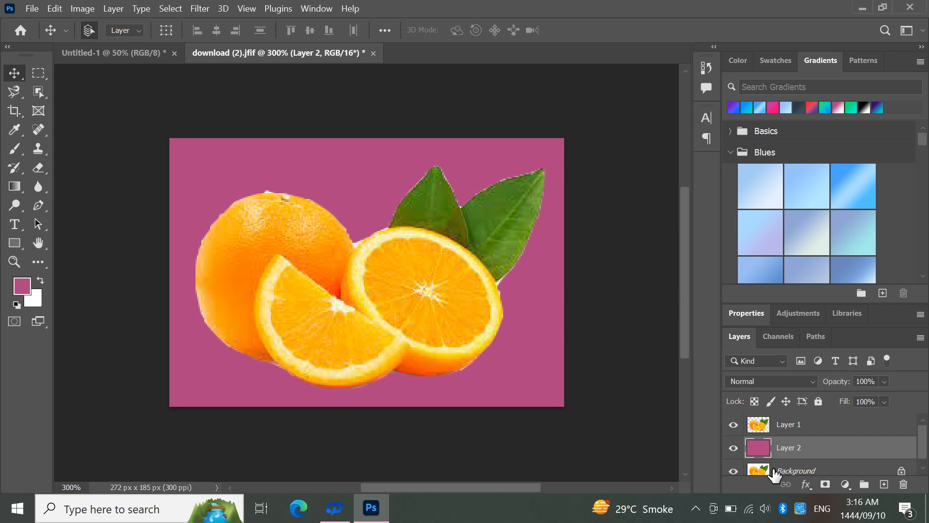
pyautogui.click(788, 427)
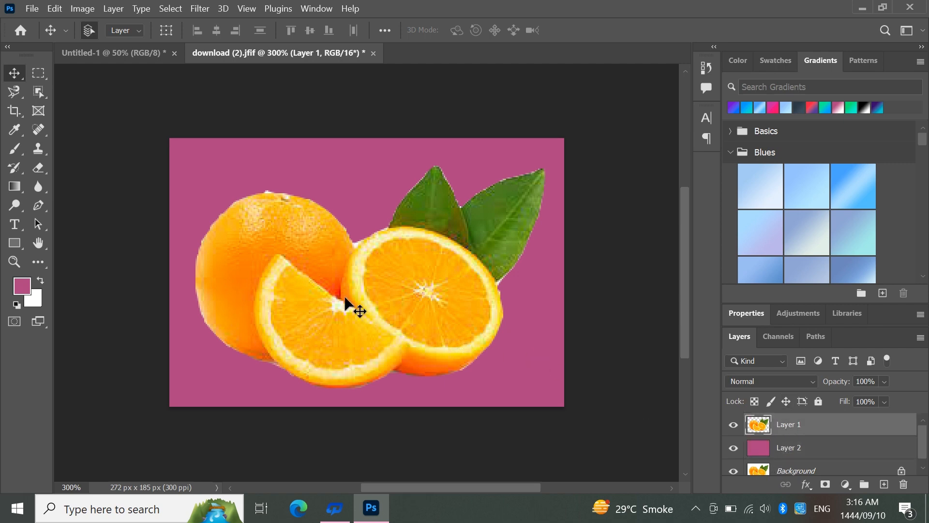
pyautogui.moveTo(346, 299); pyautogui.dragTo(396, 281)
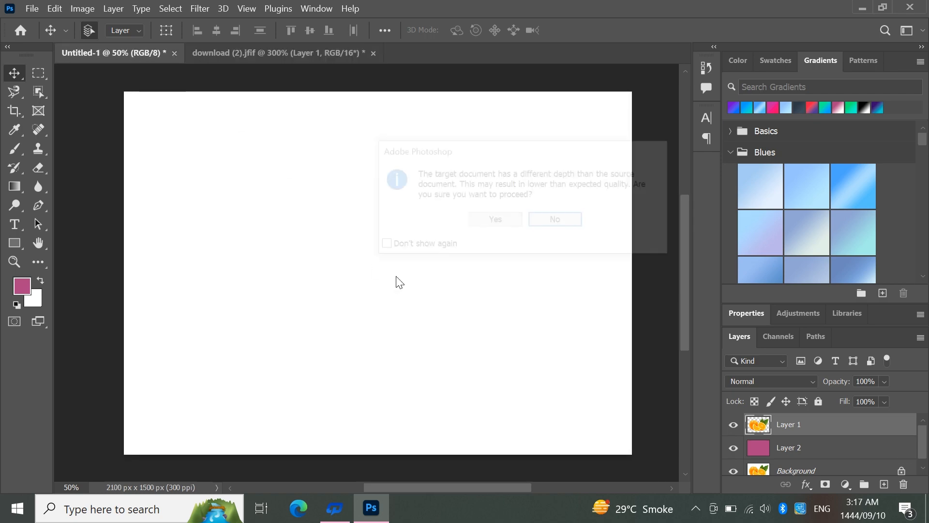
pyautogui.click(520, 219)
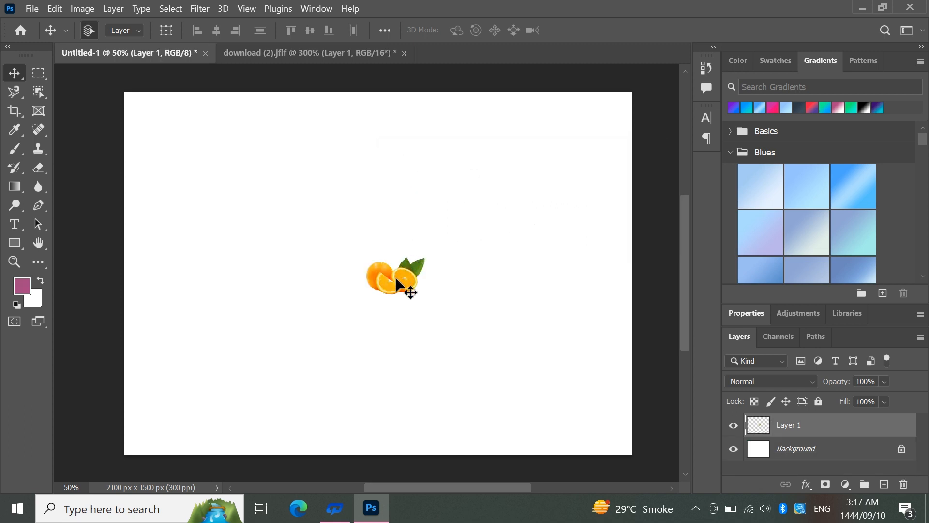
pyautogui.rightClick(409, 280)
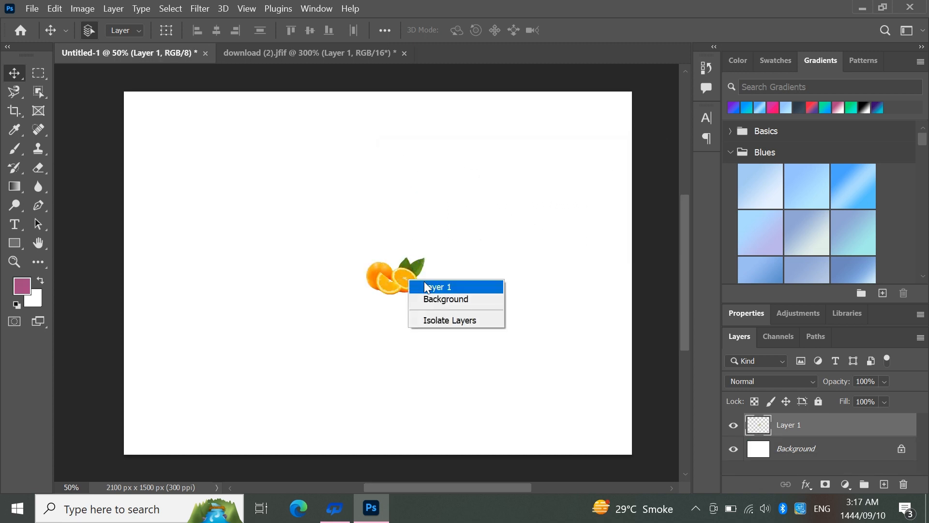
pyautogui.click(426, 286)
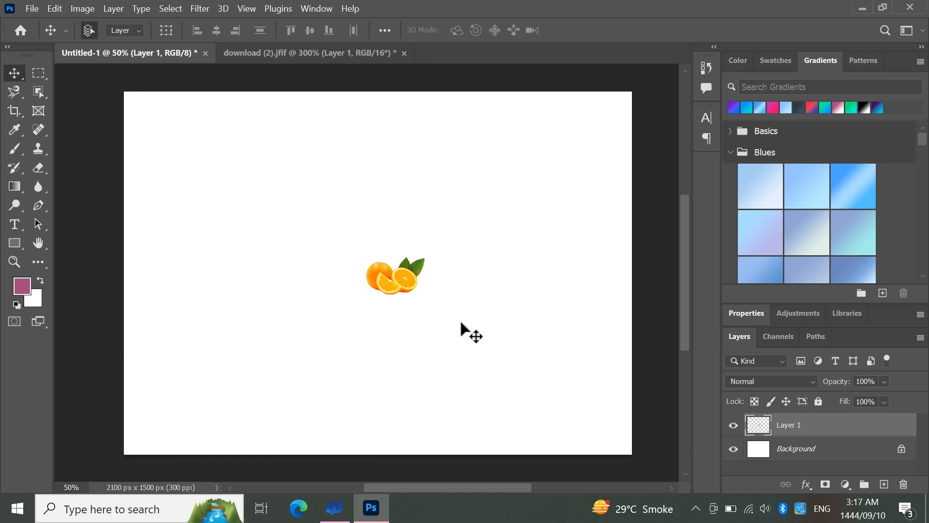
pyautogui.hotkey('alt', 't')
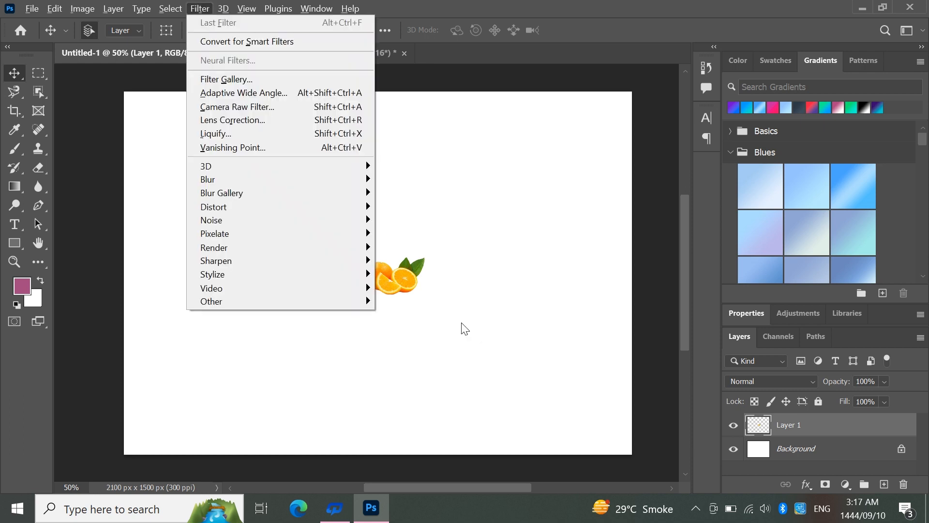
pyautogui.click(473, 312)
pyautogui.hotkey('alt', 't')
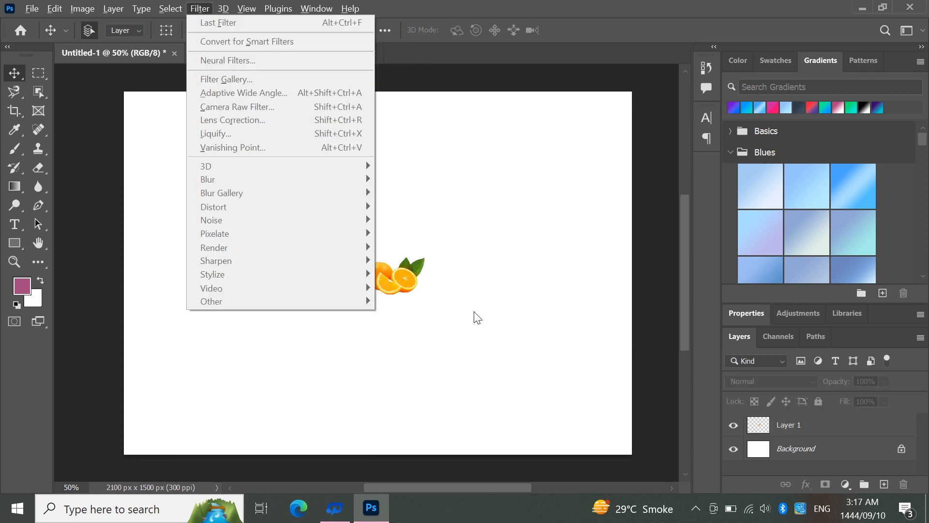
pyautogui.moveTo(462, 291); pyautogui.dragTo(386, 274)
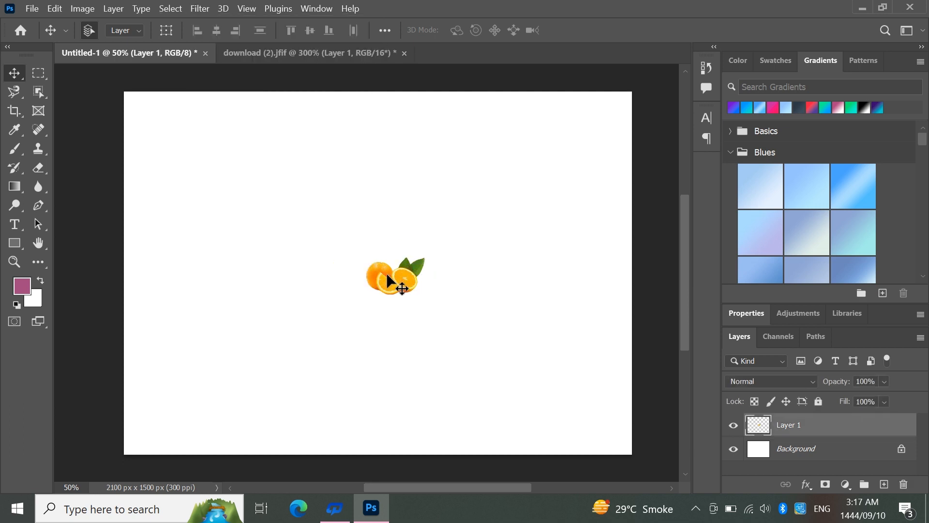
pyautogui.rightClick(387, 274)
pyautogui.click(397, 281)
pyautogui.hotkey('alt', 't')
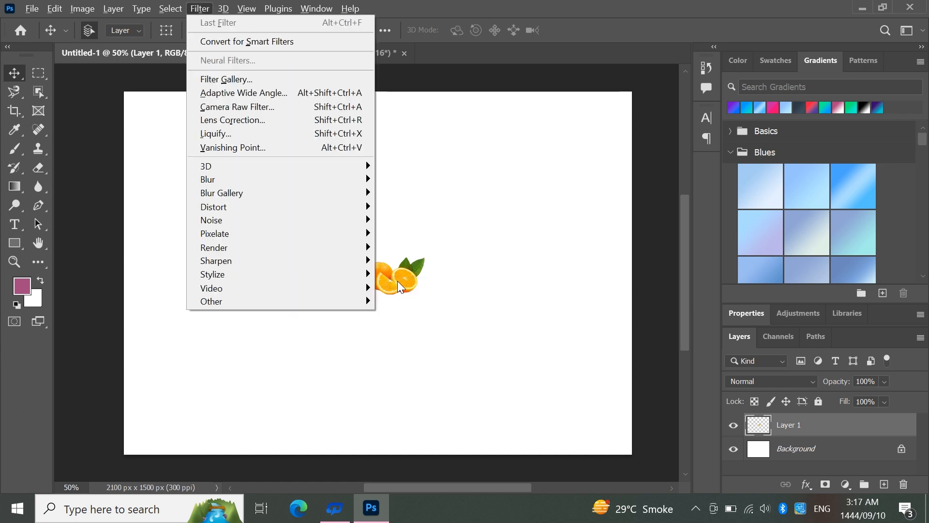
pyautogui.press('Escape')
pyautogui.press('Escape')
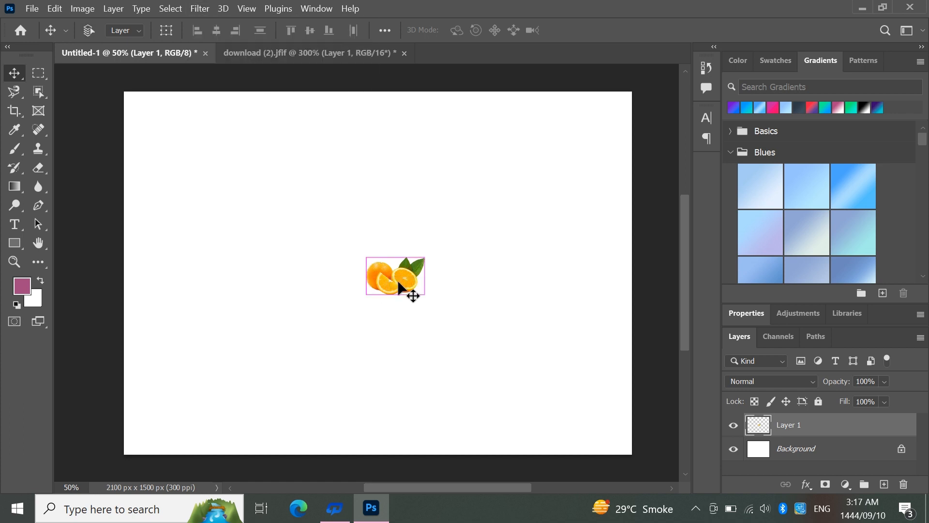
# Enlarge the pasted oranges on Layer 1 proportionally to about 584% with Free Transform, position them near the canvas centre, and apply
pyautogui.hotkey('ctrl', 't')
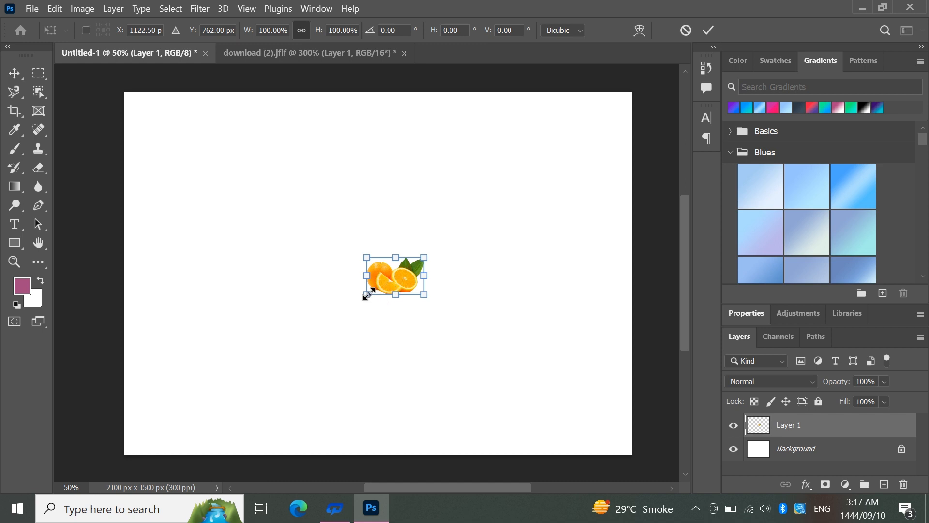
pyautogui.moveTo(370, 293); pyautogui.dragTo(187, 448)
pyautogui.moveTo(298, 375); pyautogui.dragTo(372, 295)
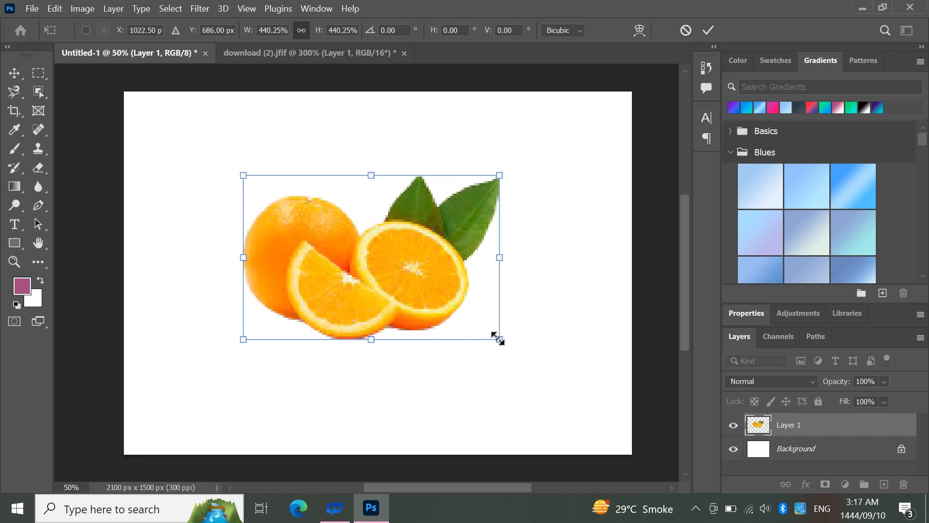
pyautogui.moveTo(498, 339); pyautogui.dragTo(583, 394)
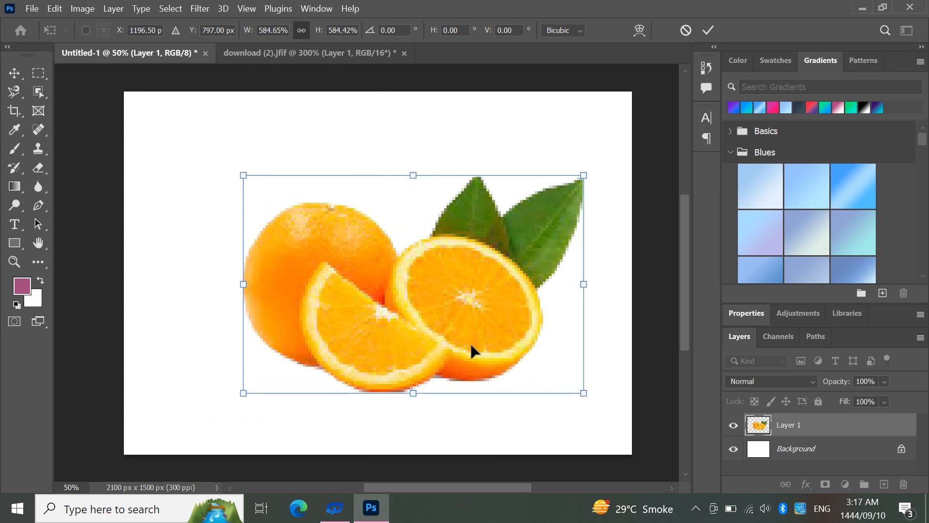
pyautogui.click(13, 74)
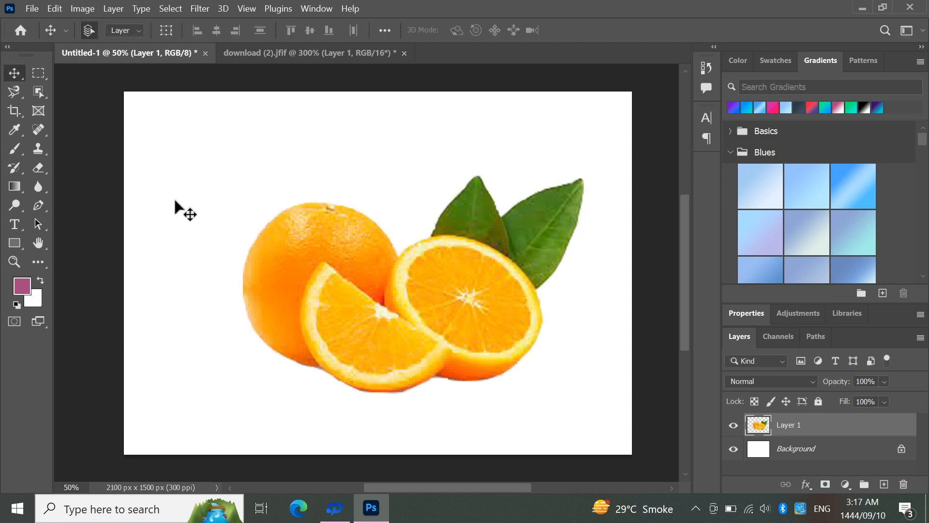
# Trace the outline of the oranges and leaves with the Magnetic Lasso tool and close it into a selection
pyautogui.click(12, 92)
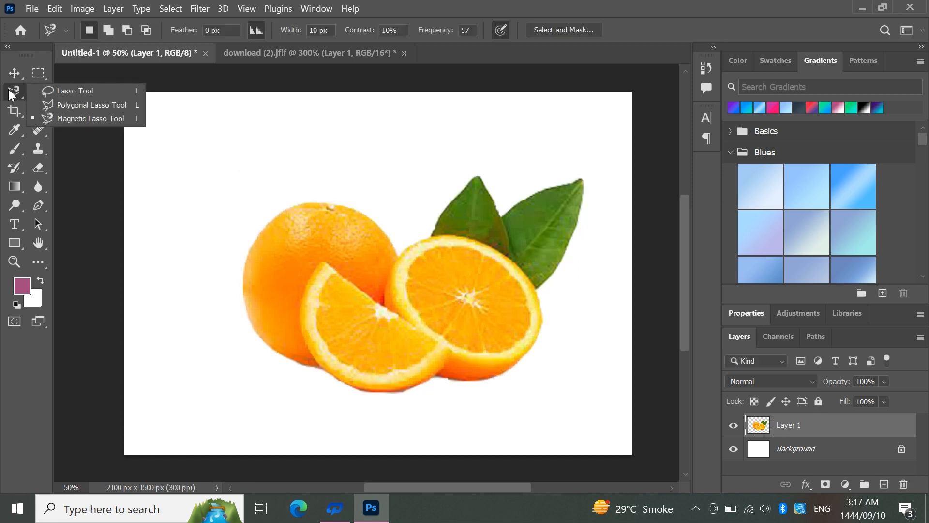
pyautogui.click(76, 118)
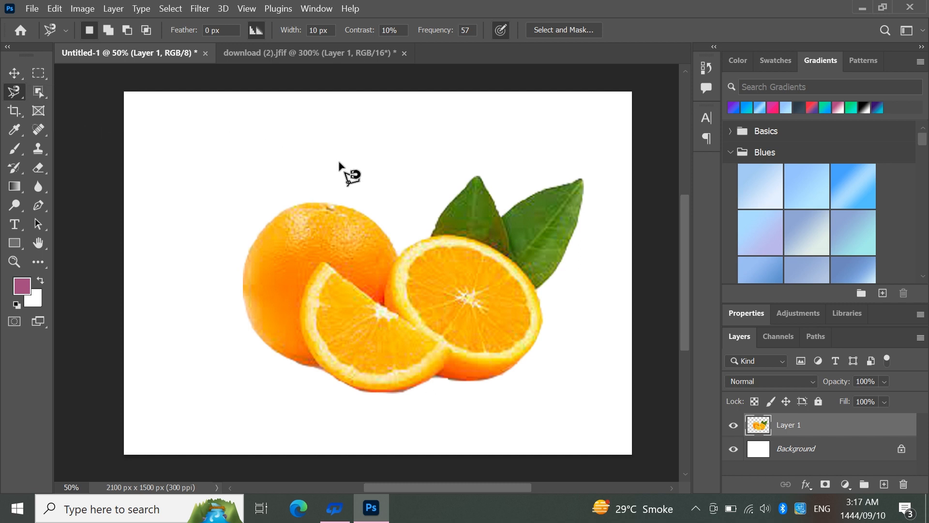
pyautogui.click(338, 203)
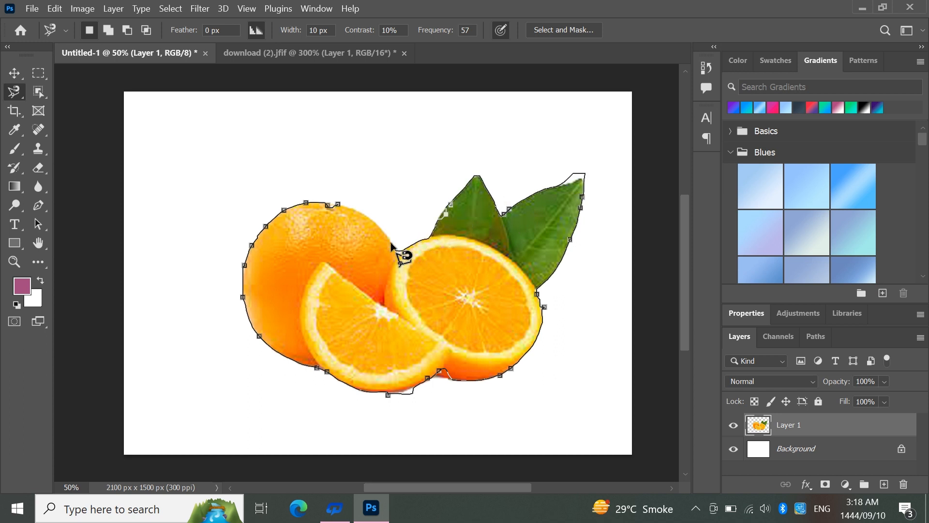
pyautogui.click(338, 205)
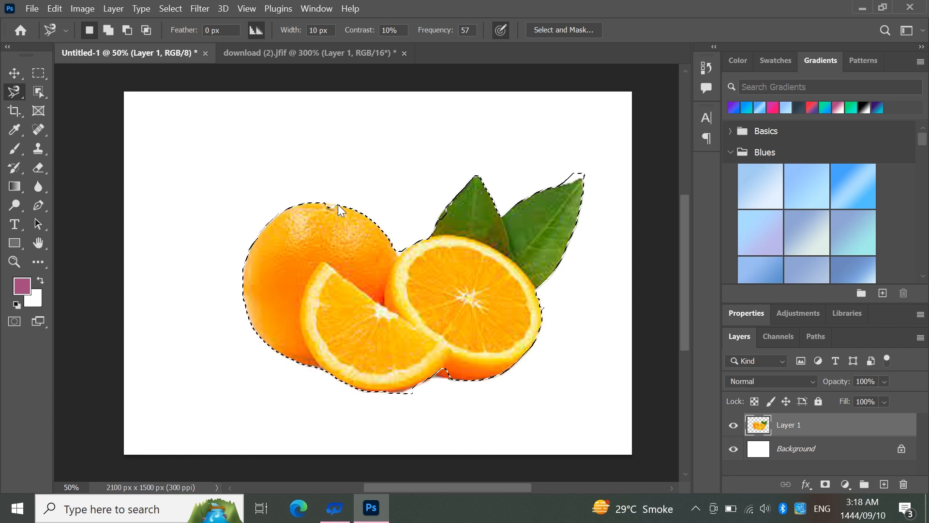
# Copy the selected oranges to a new layer and add an empty layer directly beneath that copy
pyautogui.hotkey('ctrl', 'j')
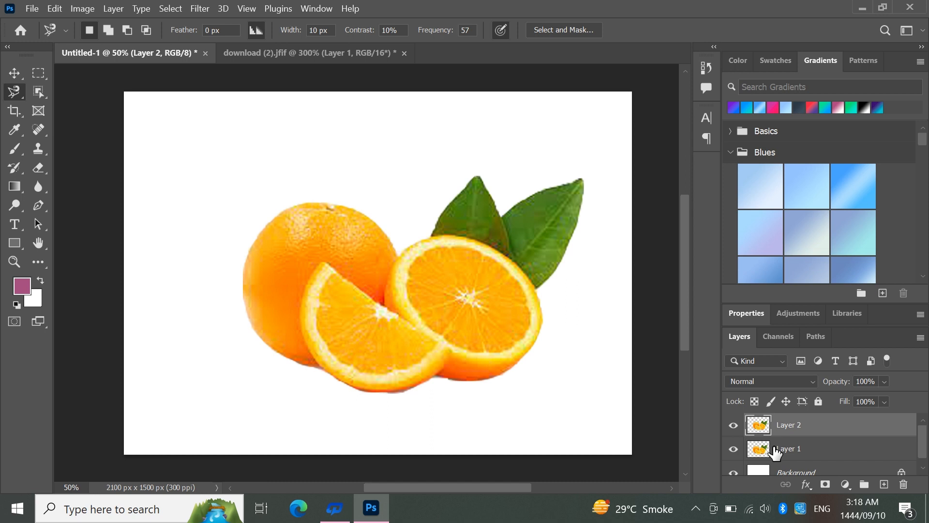
pyautogui.click(884, 485)
pyautogui.moveTo(794, 459); pyautogui.dragTo(789, 425)
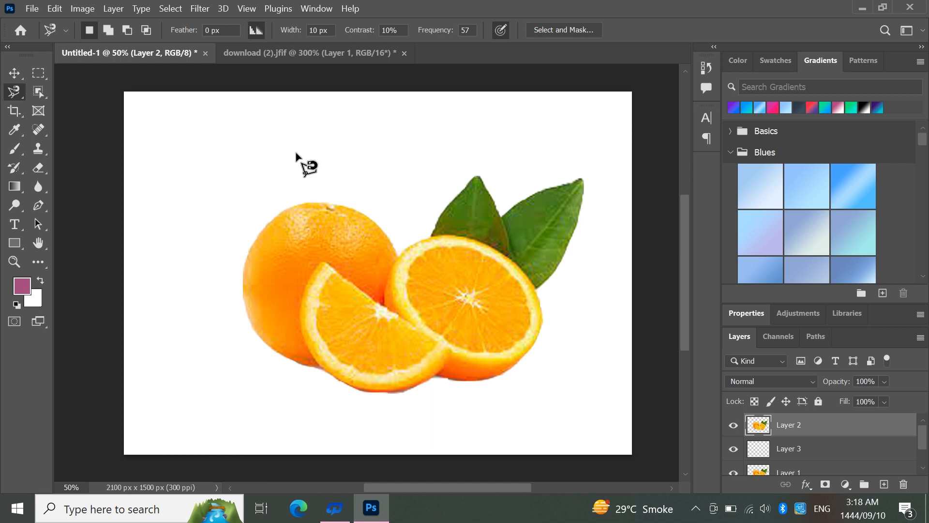
# Fill Layer 2 with the pink foreground colour, undo that fill, and fill the empty Layer 3 with the pink instead
pyautogui.hotkey('alt', 'BackSpace')
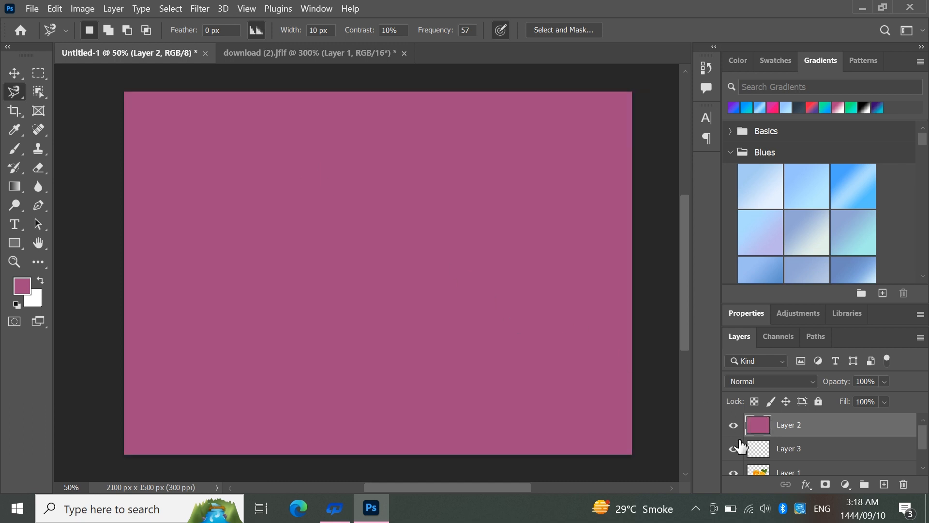
pyautogui.hotkey('ctrl', 'z')
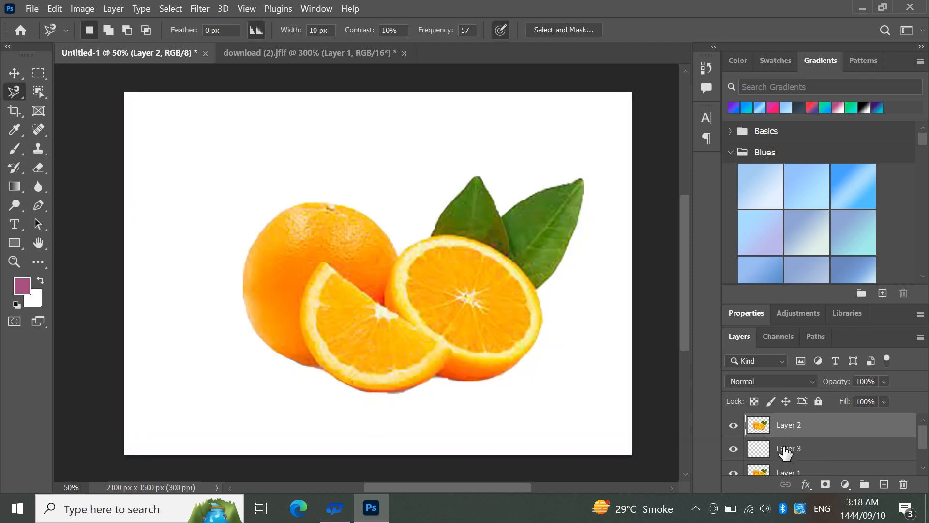
pyautogui.click(785, 451)
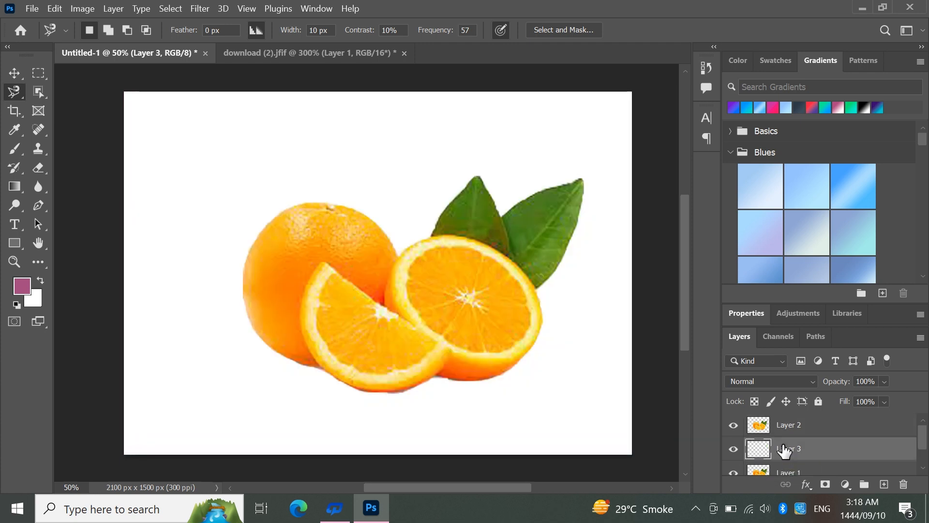
pyautogui.hotkey('alt', 'BackSpace')
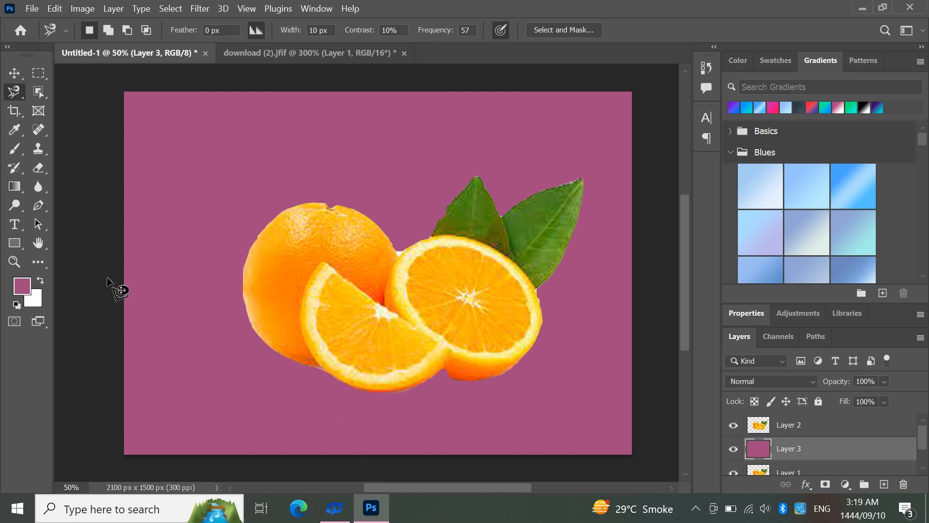
# Change the foreground colour to turquoise #3ae9c6, refill Layer 3 behind the oranges with it, and switch to the Move tool
pyautogui.click(21, 290)
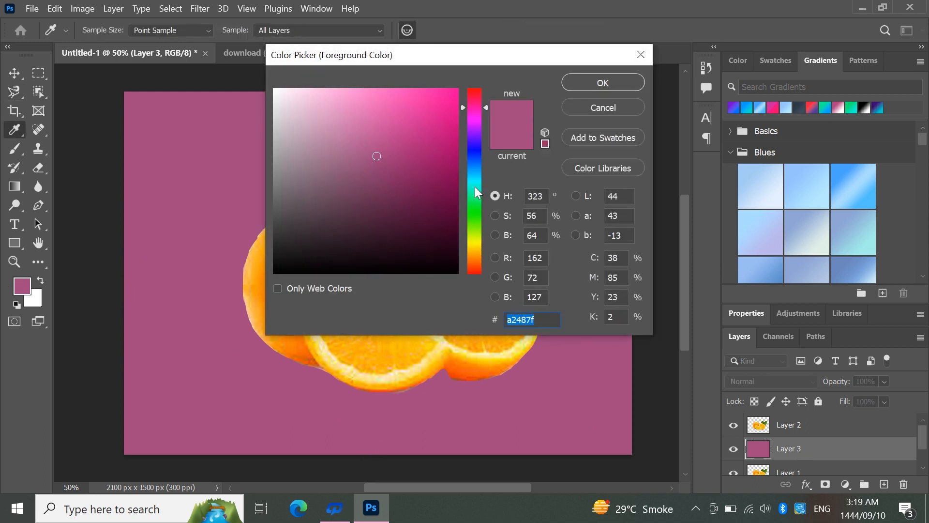
pyautogui.click(475, 188)
pyautogui.click(412, 105)
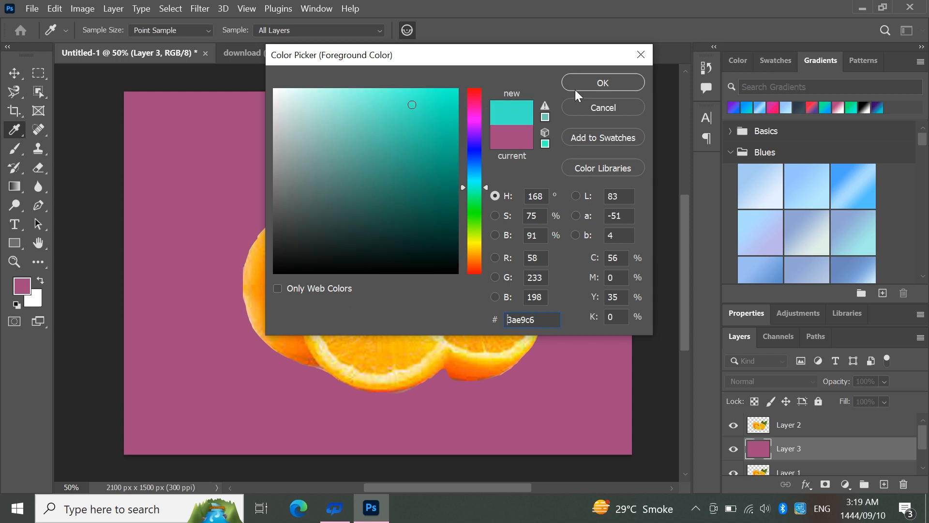
pyautogui.click(579, 81)
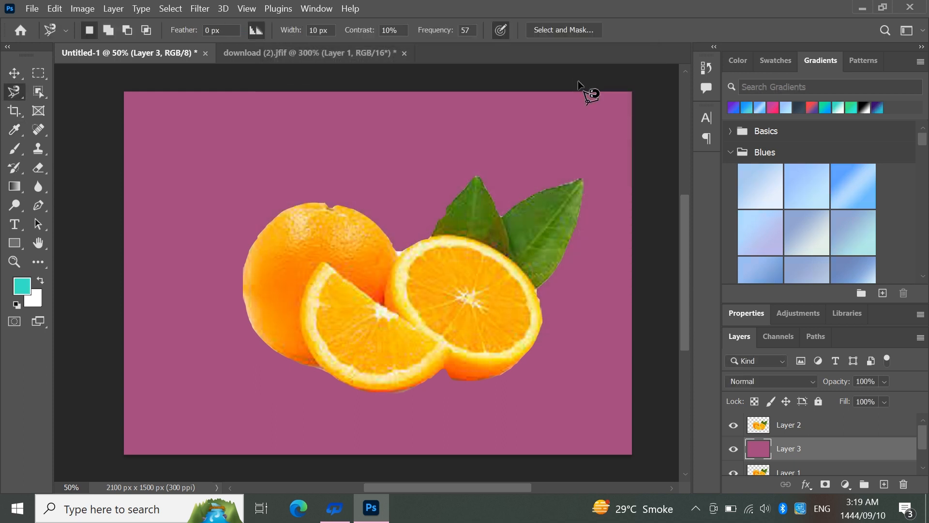
pyautogui.hotkey('alt', 'BackSpace')
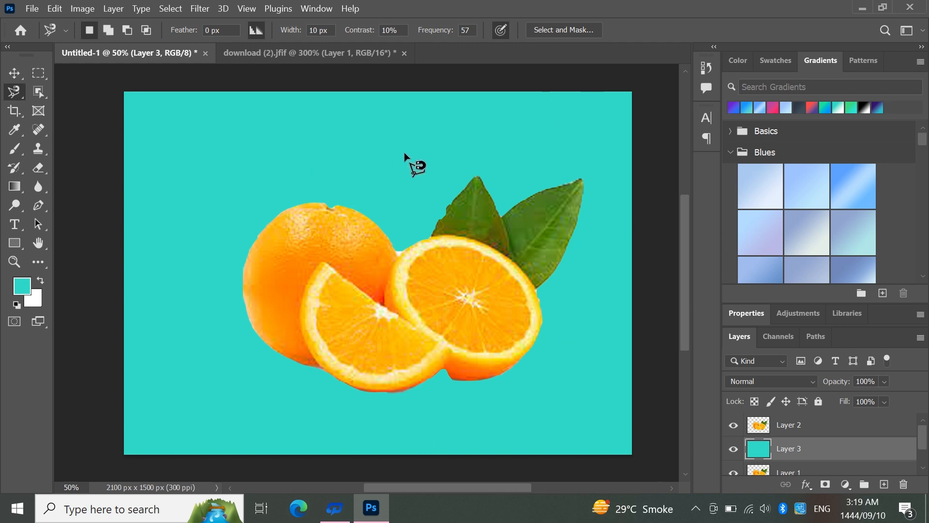
pyautogui.click(15, 73)
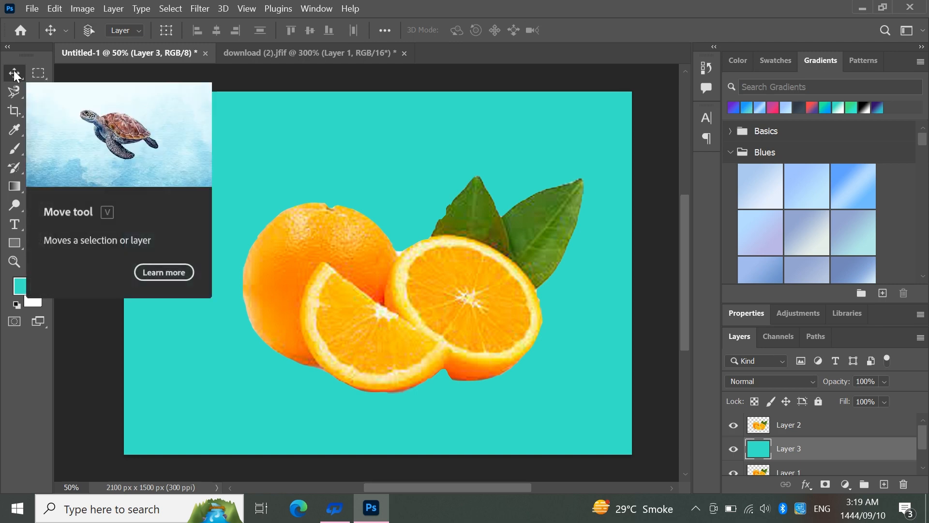